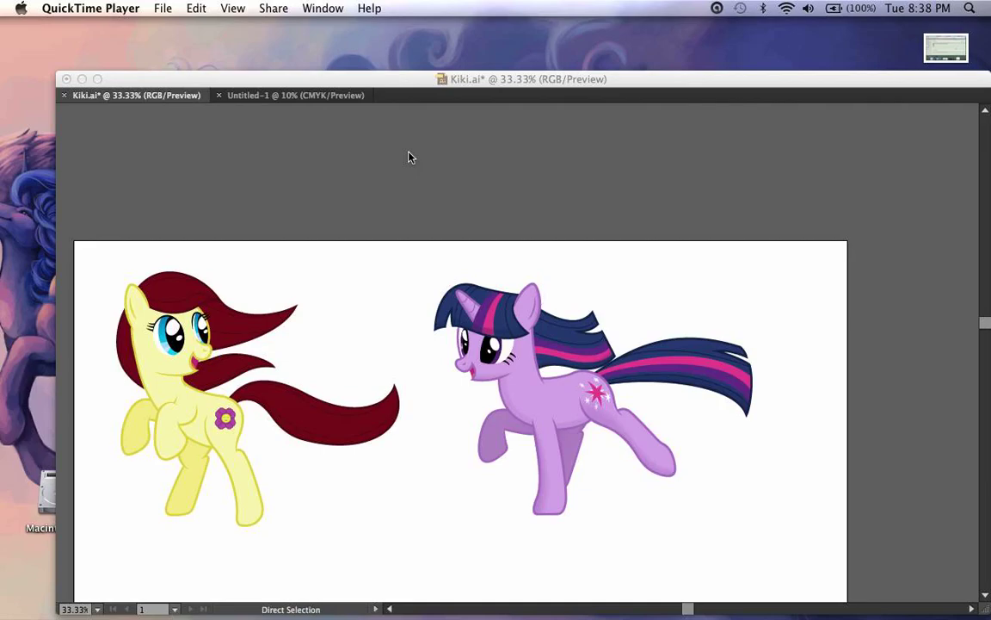
- Bring up the Kiki.ai pony artwork and zoom in on the yellow pony's left eye
left_click(414, 90)
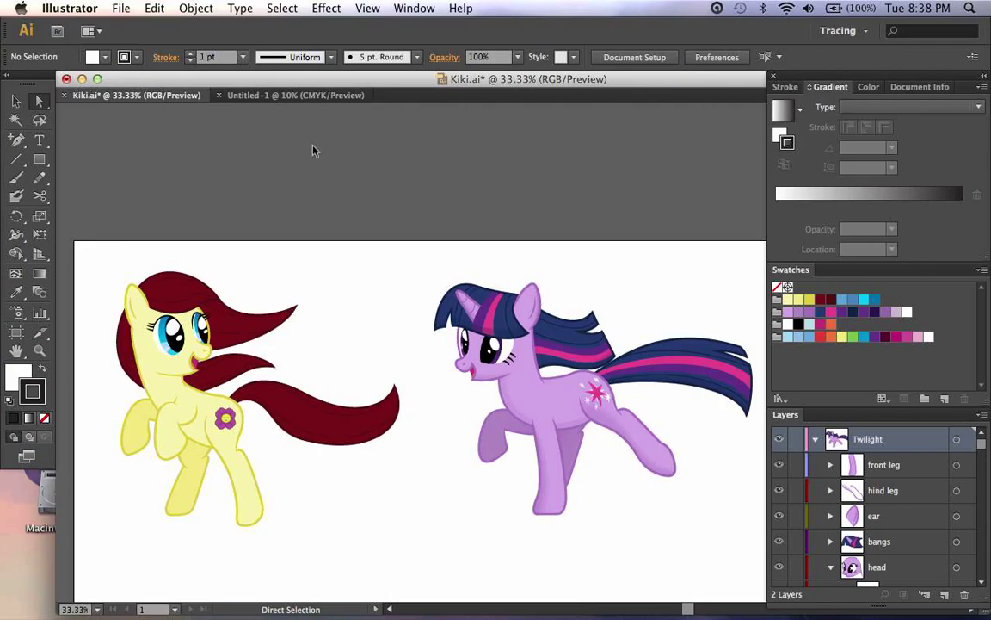
left_click(318, 95)
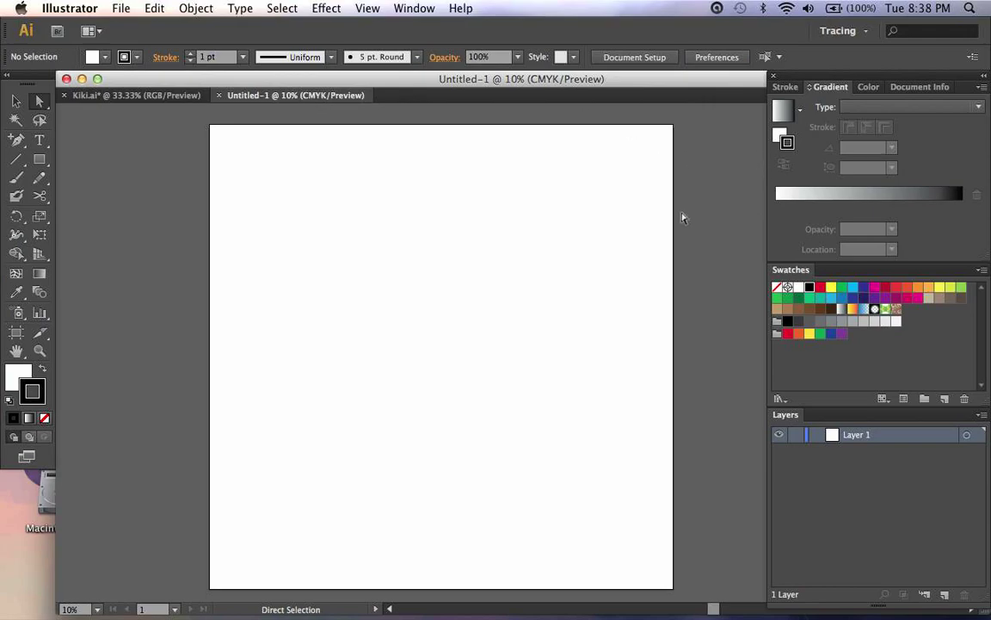
key("m")
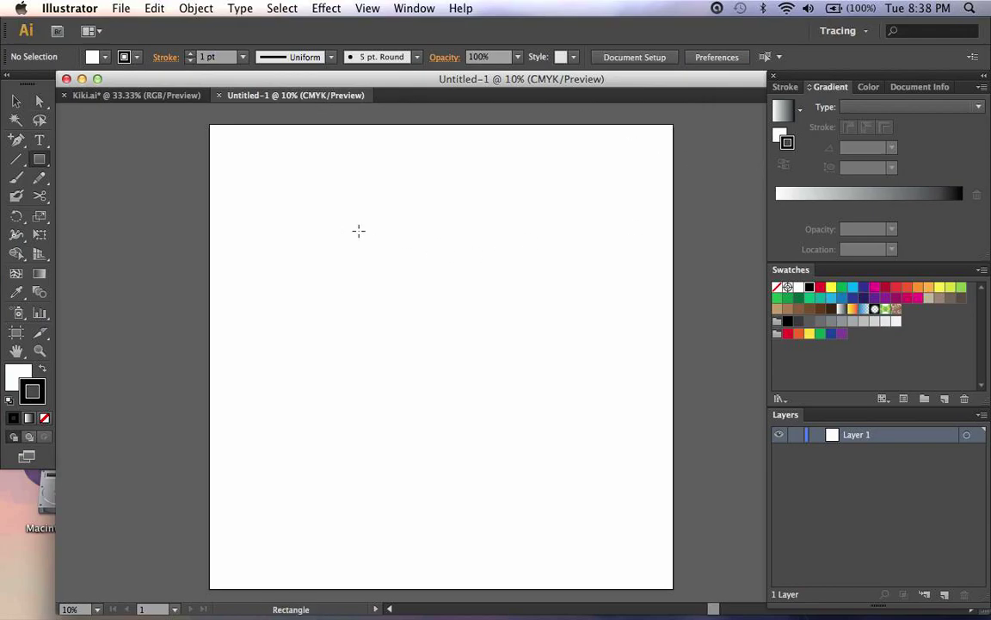
left_click(129, 94)
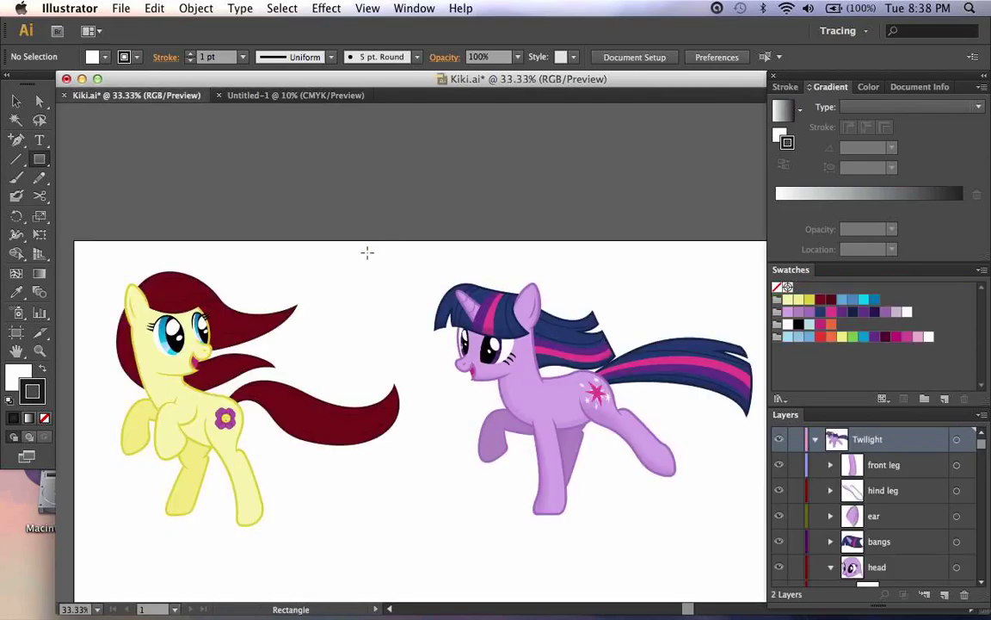
key("super+equal")
key("super+equal")
key("super+equal")
key("super+equal")
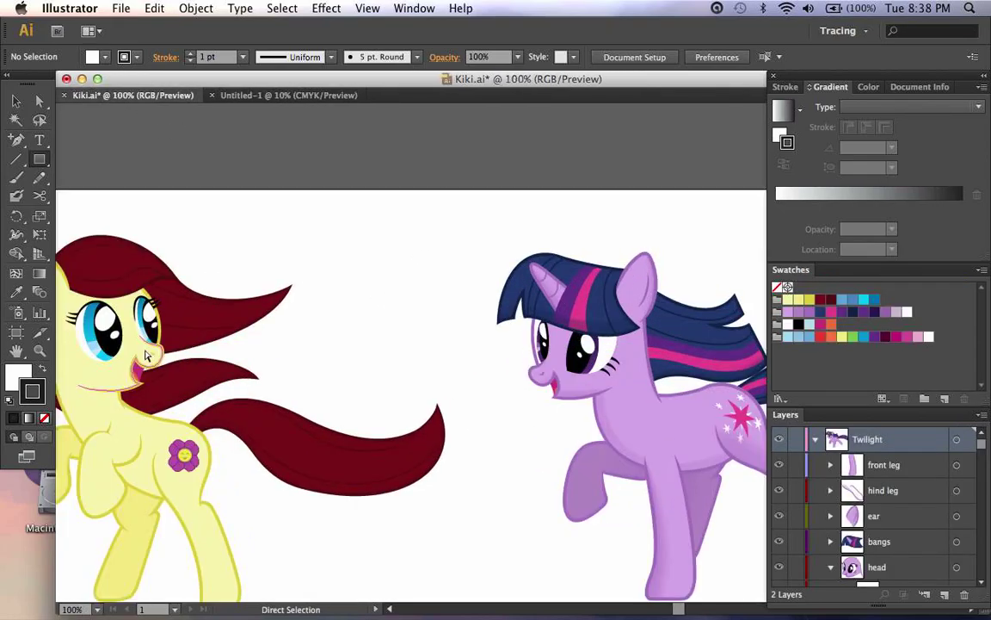
scroll(145, 349, "down", 5)
key("super+equal")
key("super+equal")
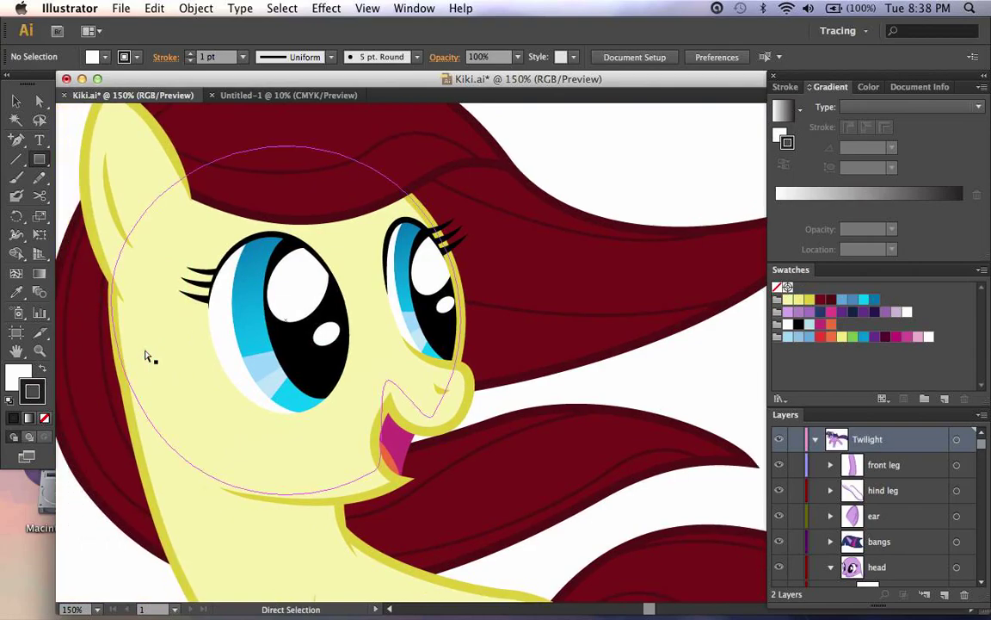
scroll(145, 349, "left", 5)
scroll(144, 349, "up", 1)
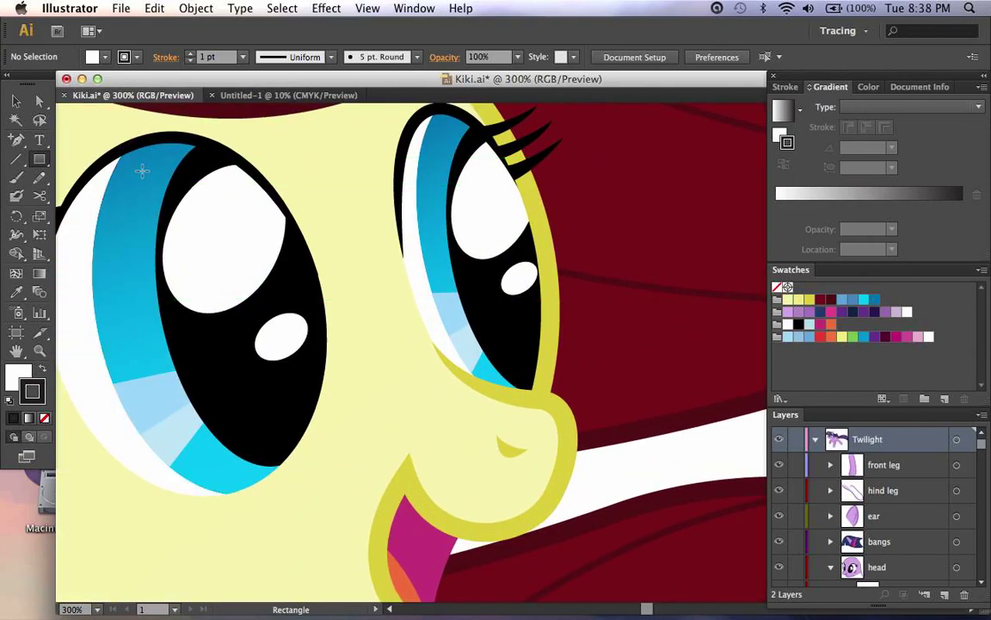
- Select the eye's white ellipse path with the Direct Selection tool
key("a")
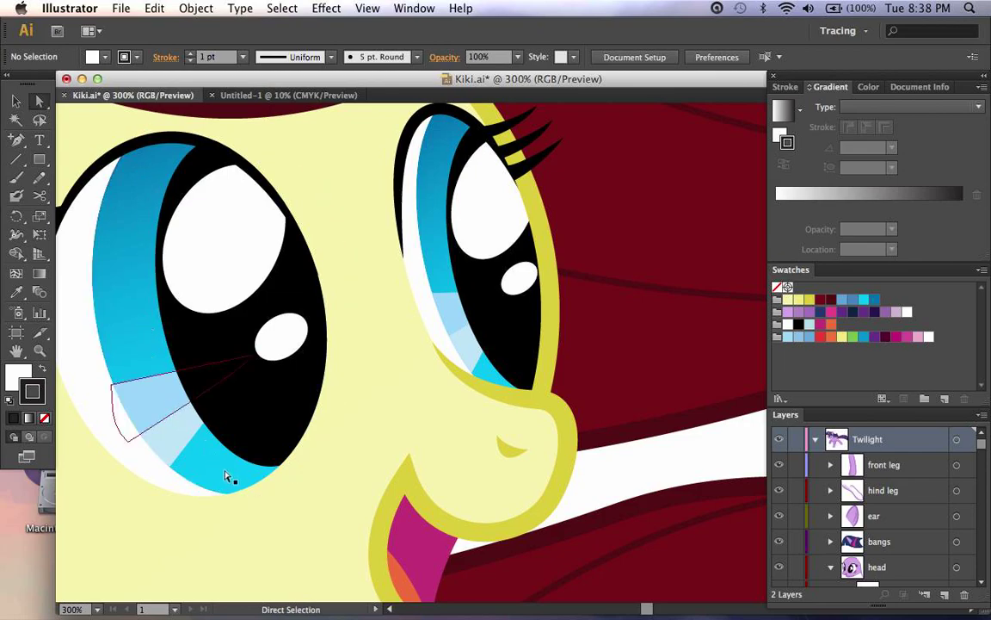
left_click(247, 487)
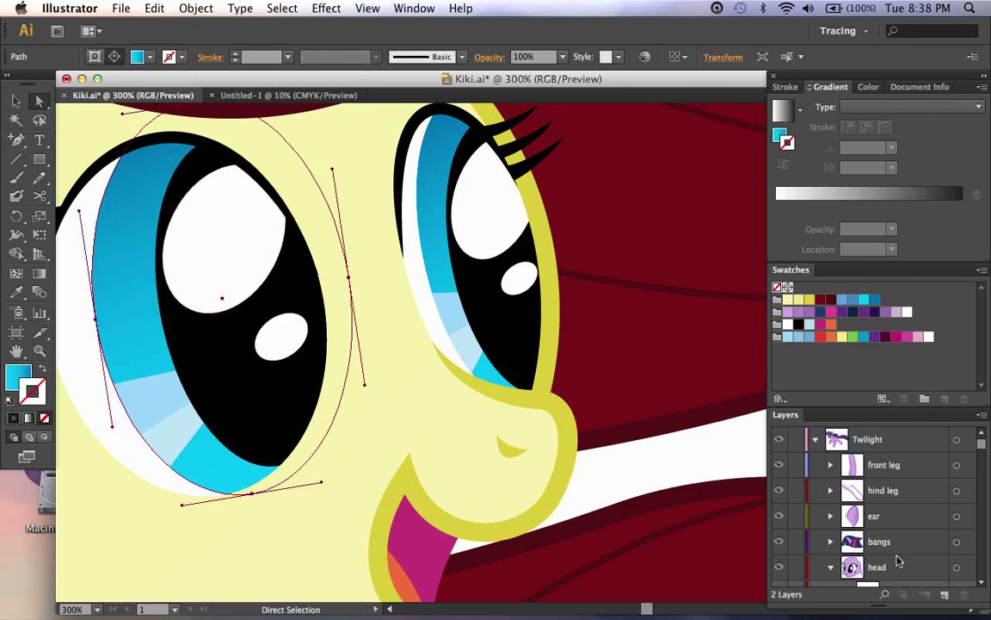
scroll(840, 564, "down", 3)
scroll(839, 564, "up", 3)
scroll(839, 482, "down", 6)
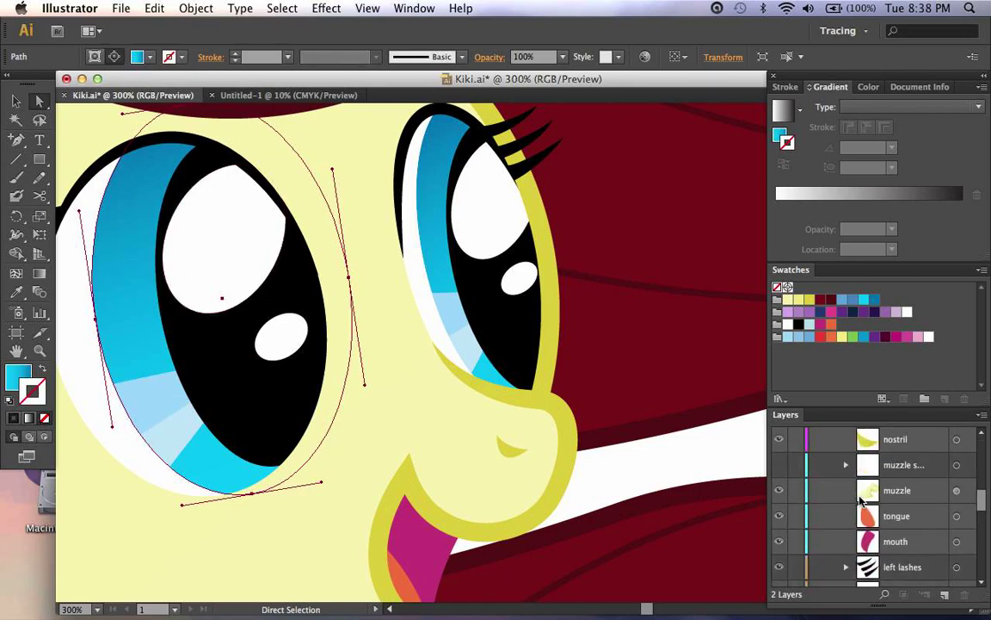
scroll(861, 499, "down", 5)
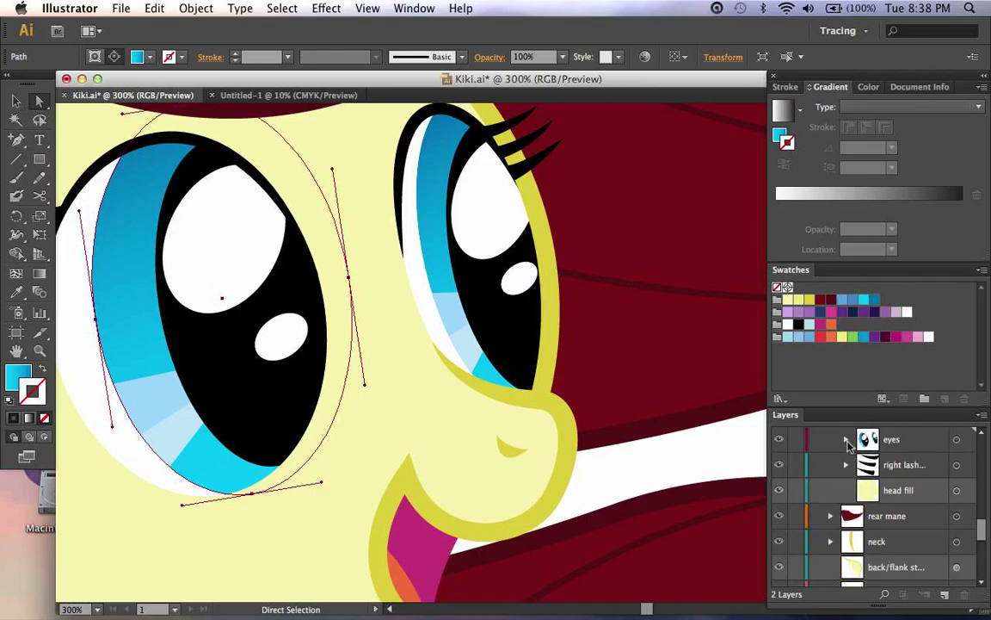
- Expand eyes > right eye > iris in Layers and hide the light-blue highlight sublayer
left_click(846, 439)
left_click(862, 490)
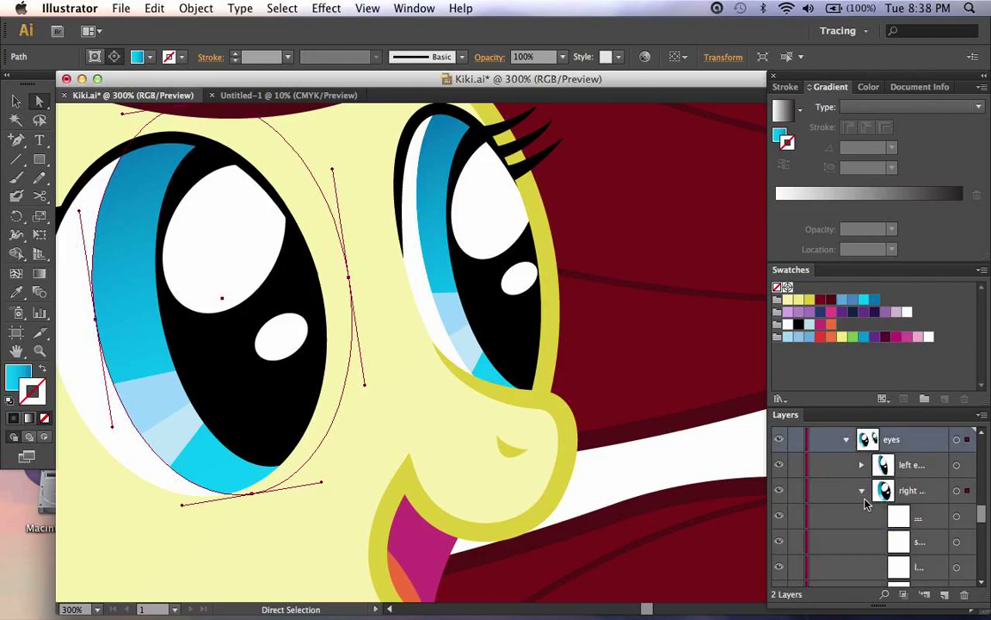
scroll(865, 499, "down", 3)
left_click(877, 542)
scroll(878, 542, "down", 2)
left_click(780, 565)
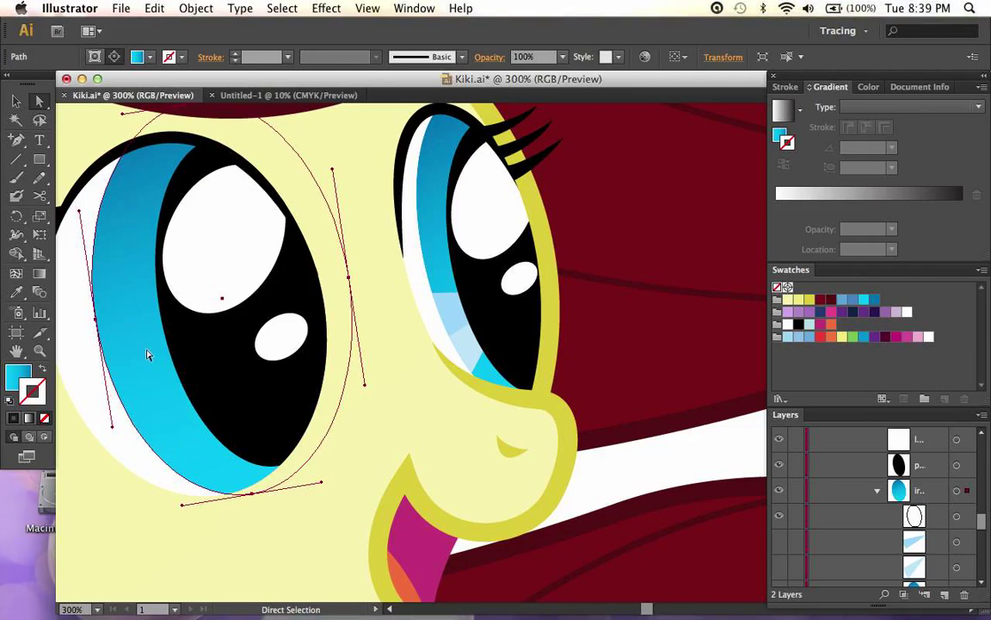
left_click(409, 434)
key("super+minus")
key("super+minus")
key("super+minus")
key("super+minus")
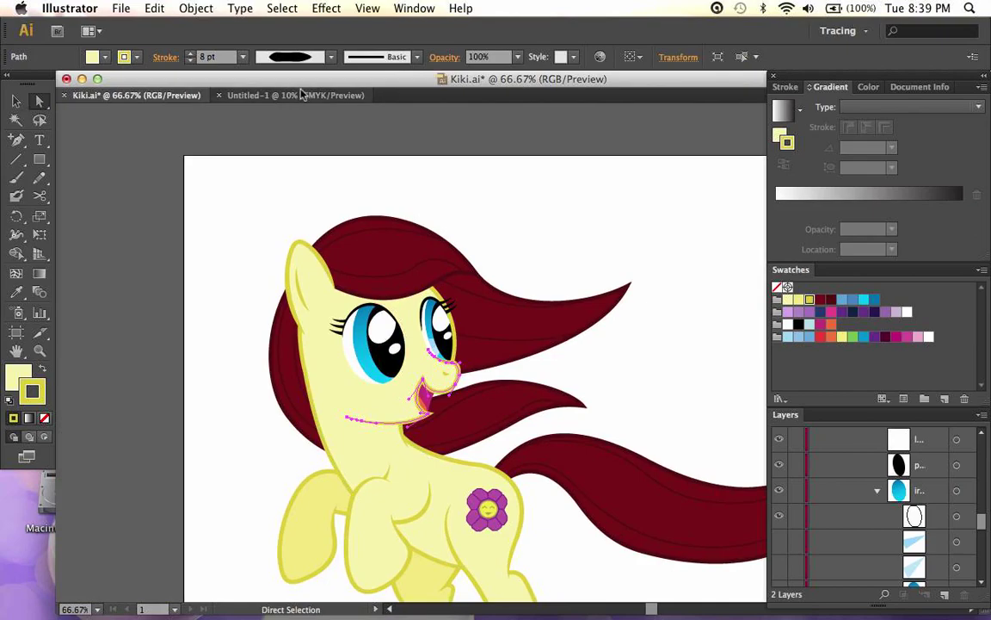
- Draw a tall ellipse in the middle of the Untitled-1 artboard
left_click(301, 96)
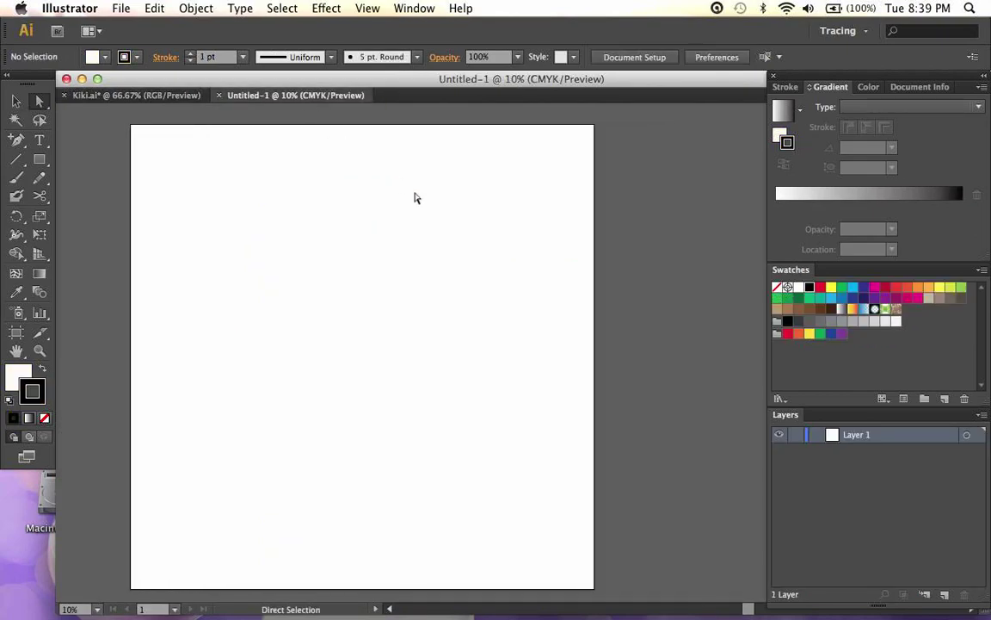
left_click_drag(39, 159, 89, 194)
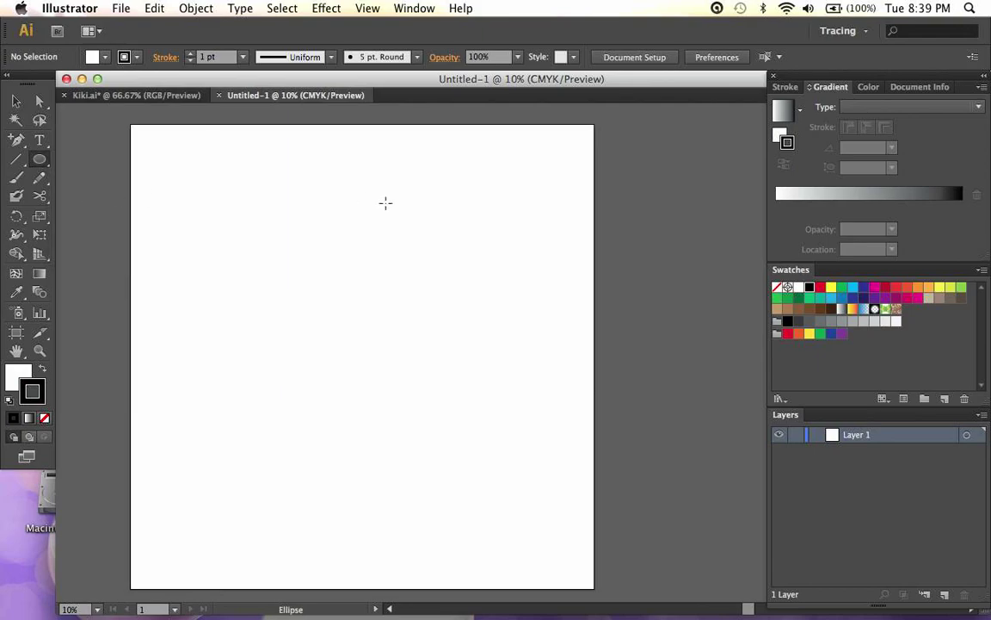
left_click_drag(235, 184, 451, 441)
scroll(332, 465, "left", 5)
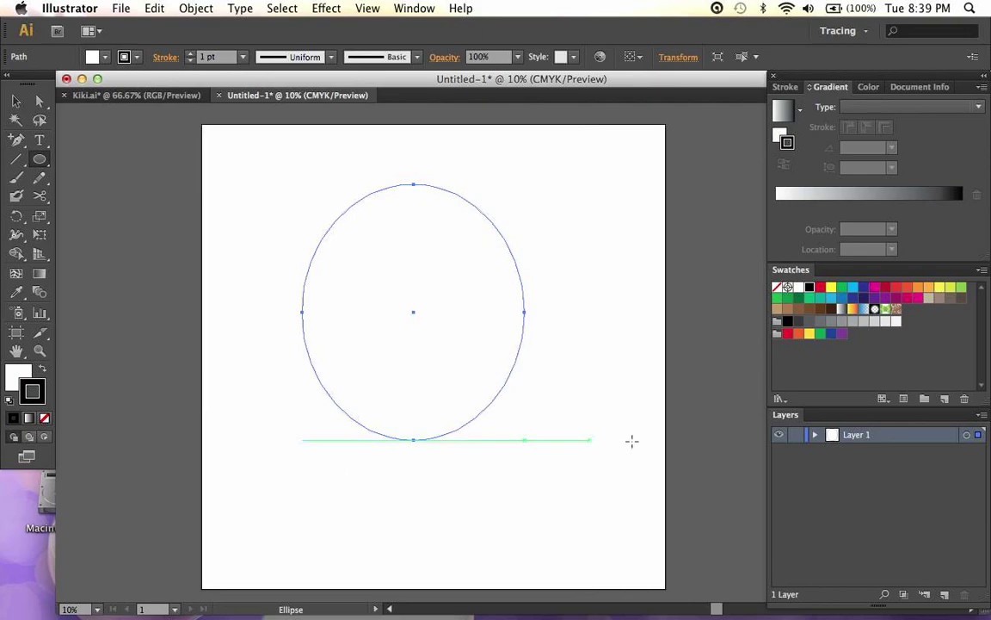
- Fill the ellipse solid black and set its stroke to None
left_click(42, 368)
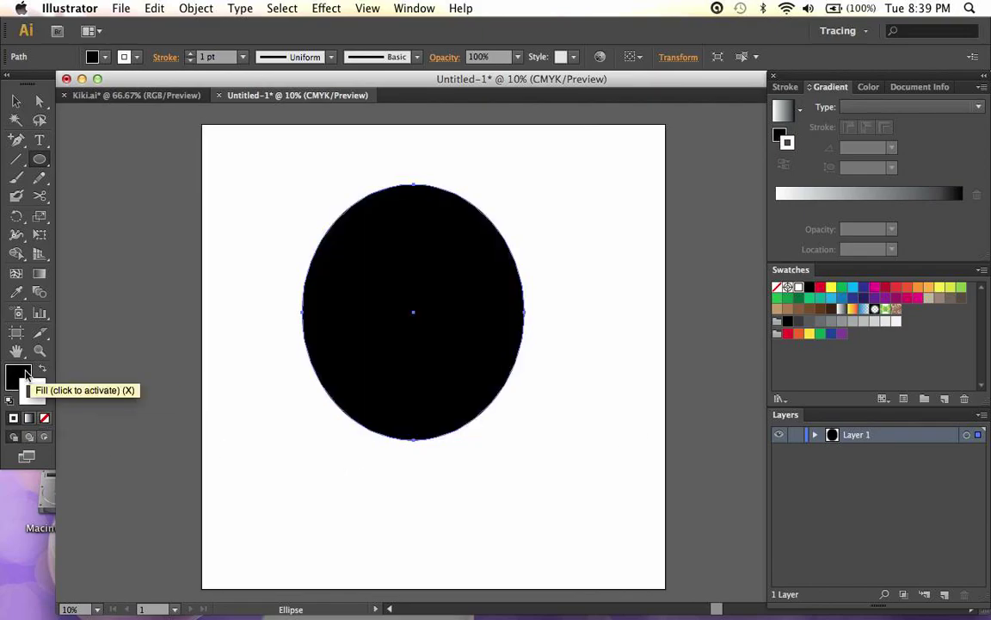
left_click(32, 389)
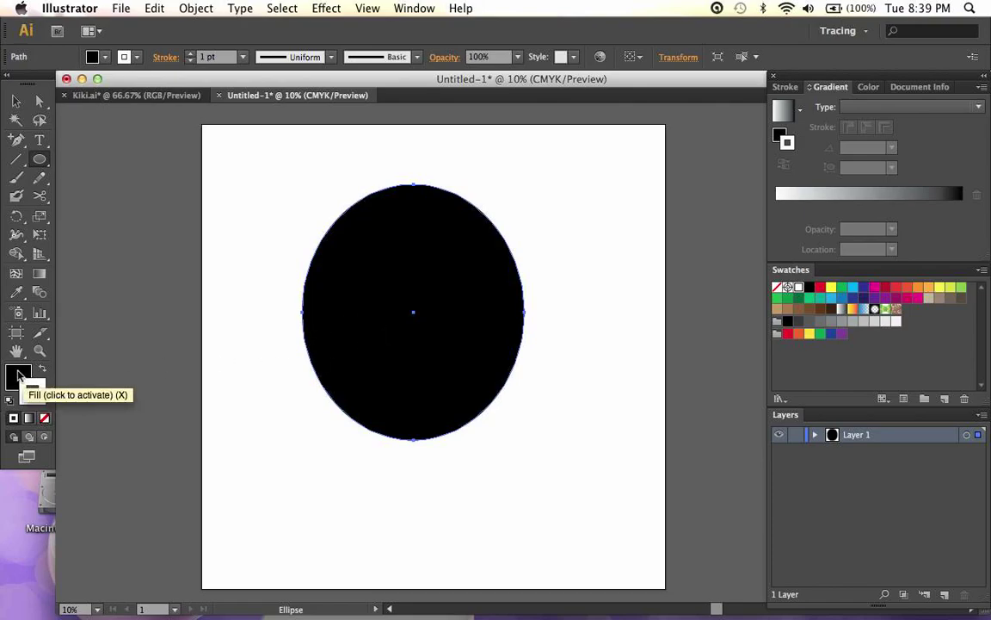
left_click(19, 377)
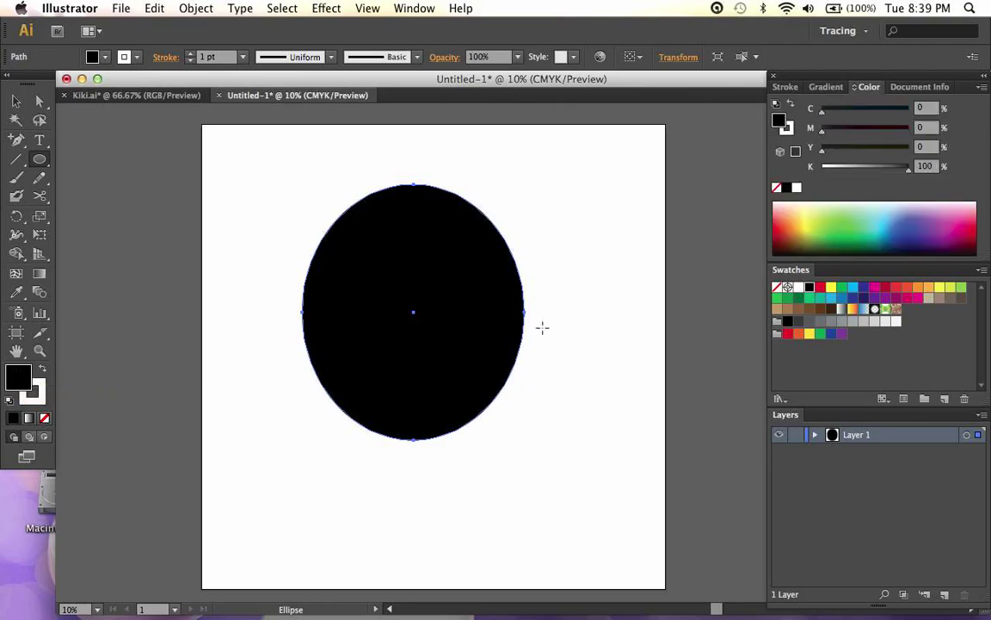
key("x")
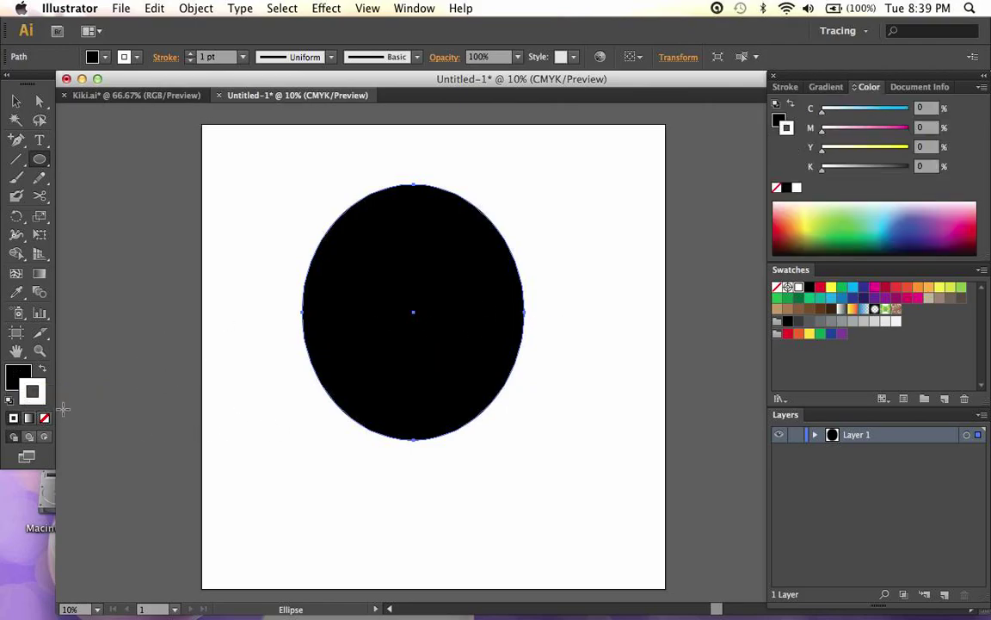
left_click(44, 418)
scroll(162, 407, "right", 1)
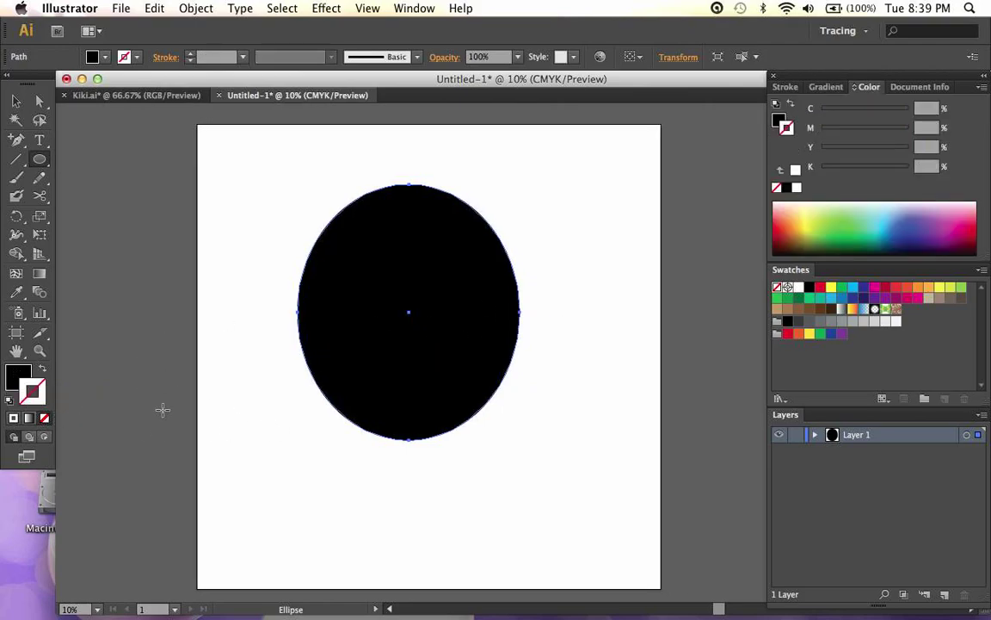
left_click(18, 376)
- Apply the default white-to-black gradient to the ellipse's fill
scroll(339, 337, "right", 3)
scroll(338, 336, "up", 1)
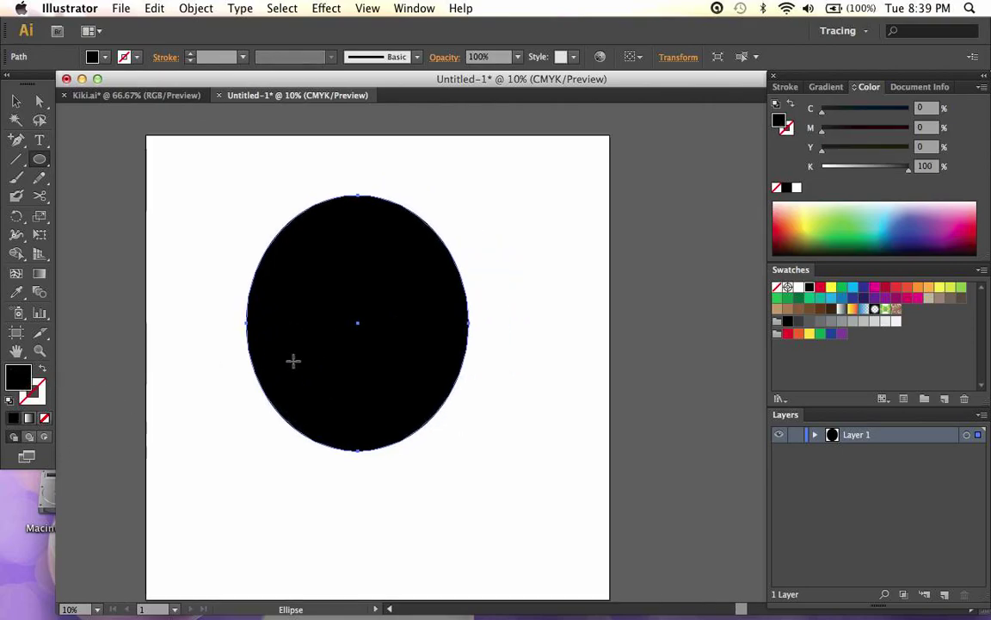
left_click(29, 419)
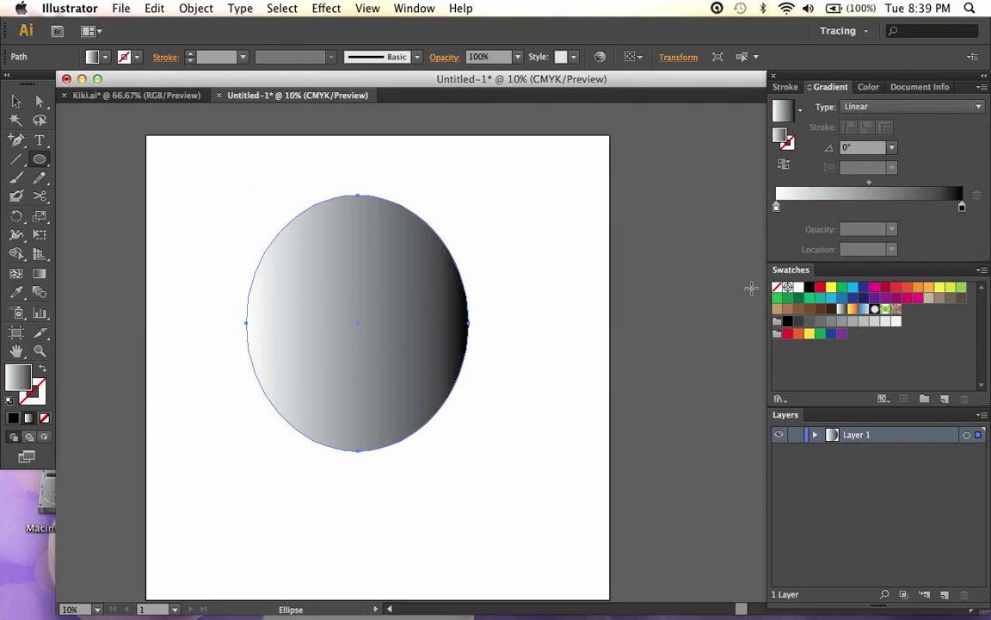
scroll(519, 209, "right", 3)
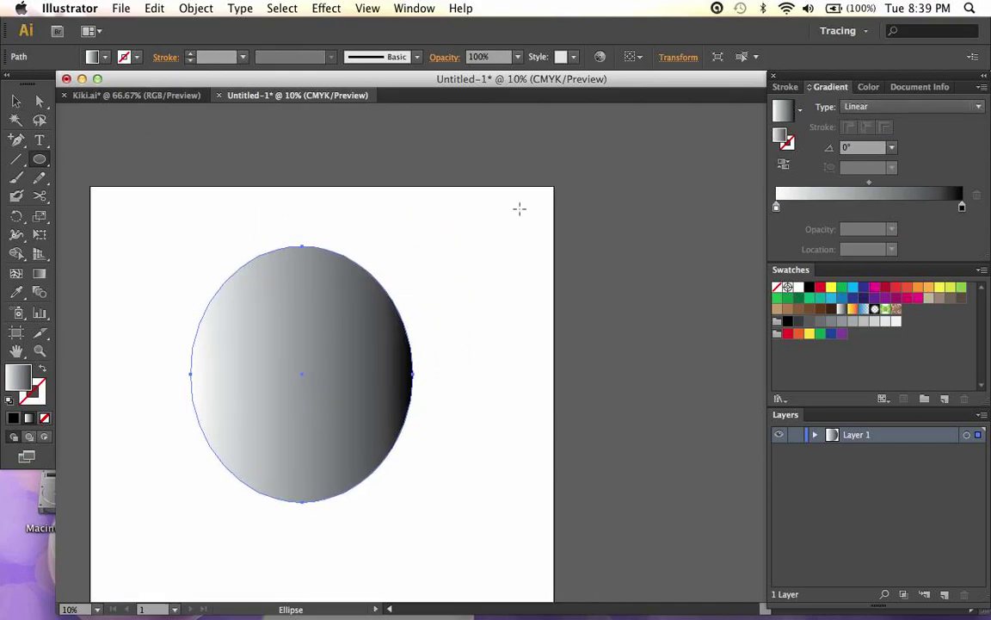
scroll(519, 208, "left", 4)
scroll(519, 208, "up", 2)
scroll(519, 208, "left", 1)
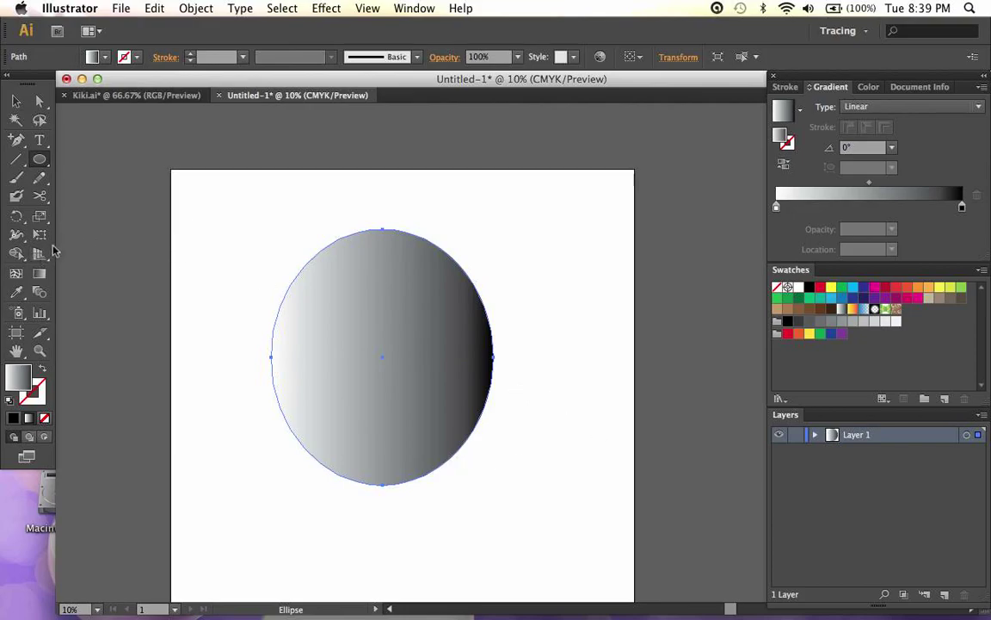
- Set the gradient angle to 90°, then change it to 45°
left_click(892, 148)
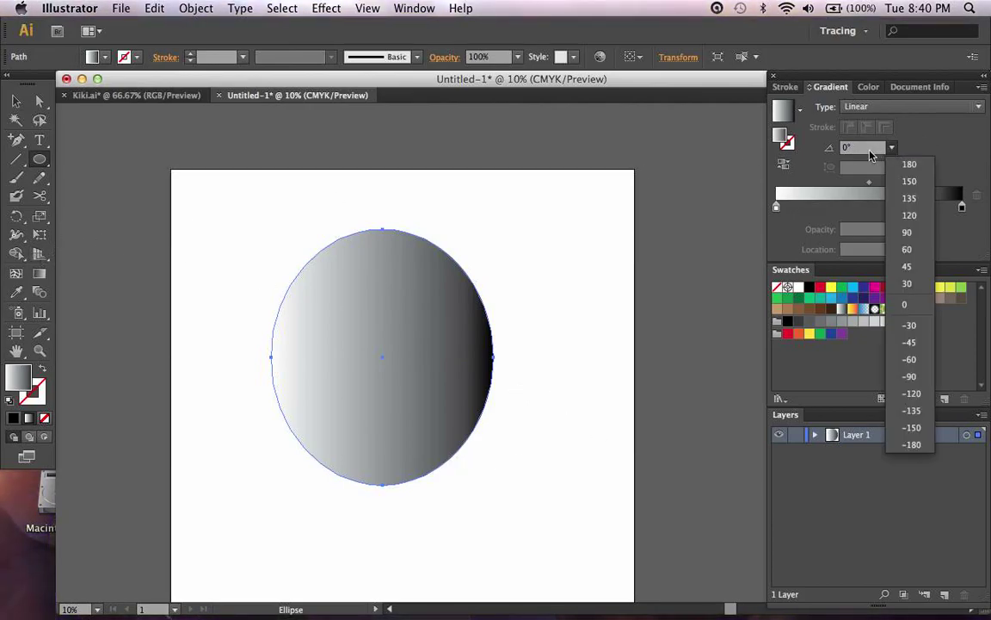
left_click(907, 233)
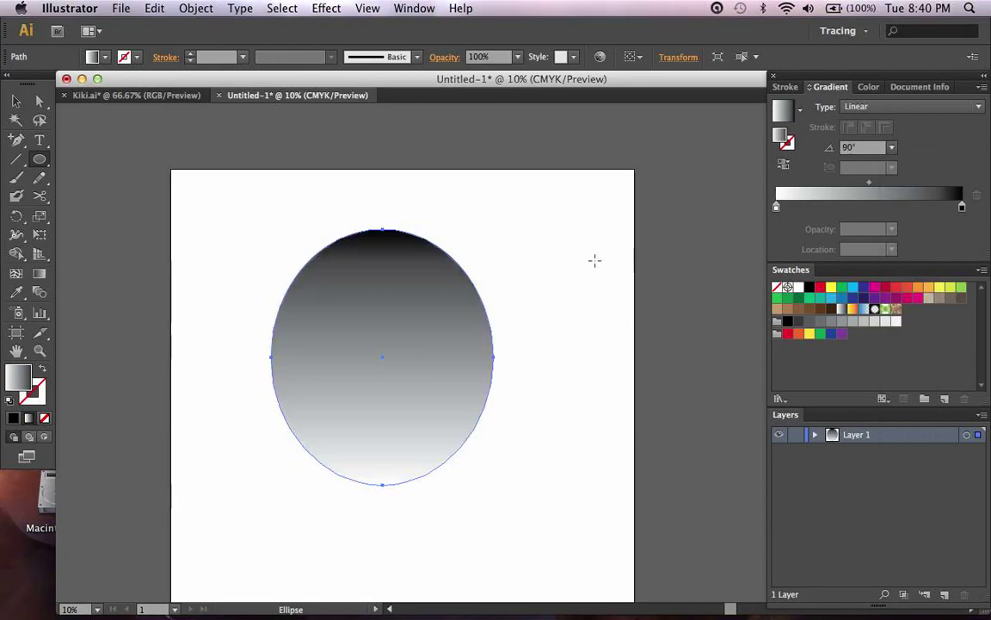
left_click(891, 148)
left_click(906, 267)
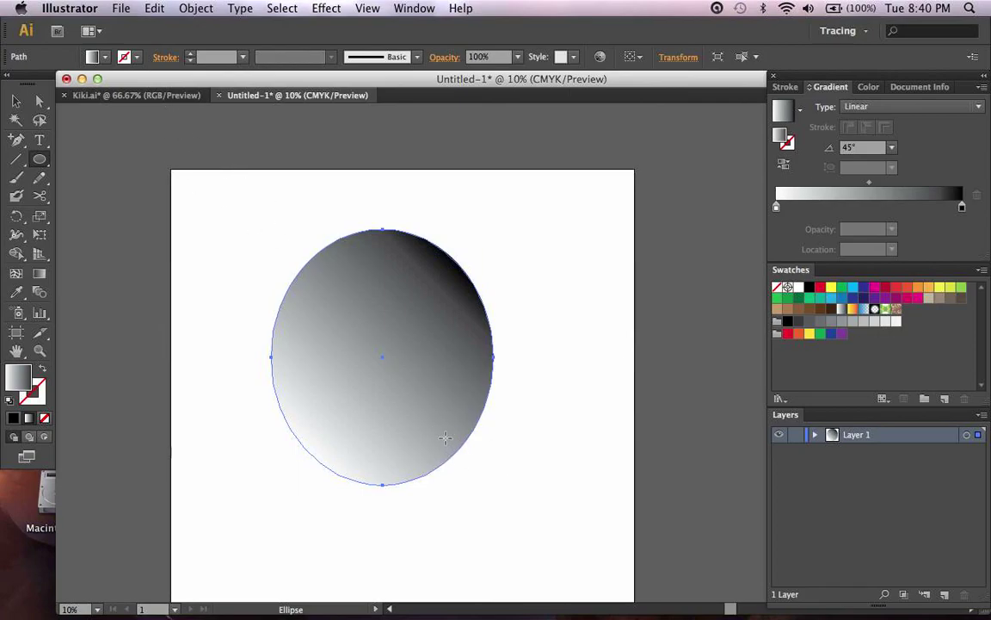
- Make the gradient radial with a red centre stop and a yellow-green outer stop
left_click(977, 106)
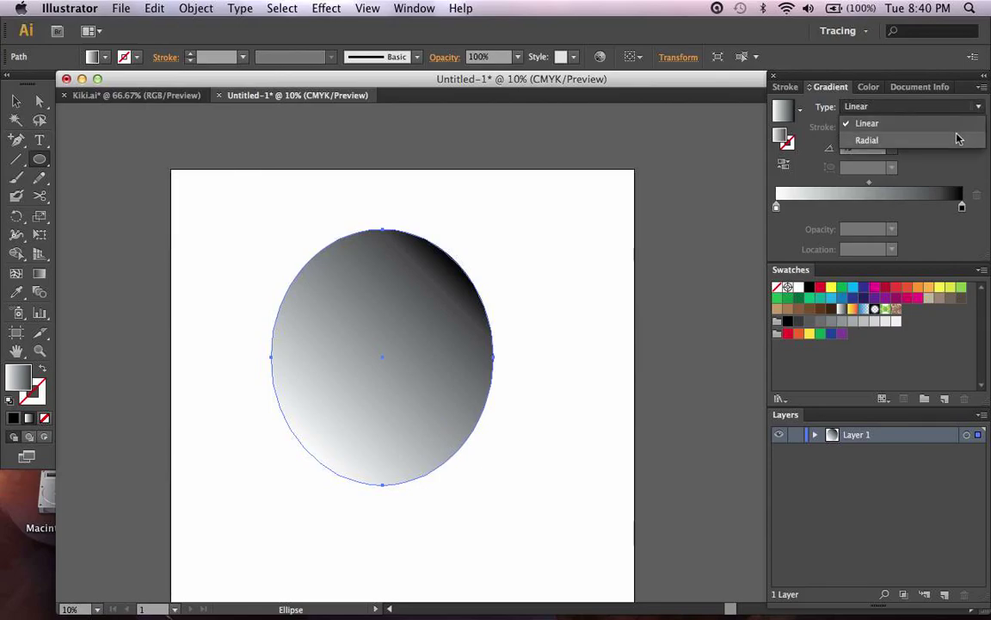
left_click(960, 138)
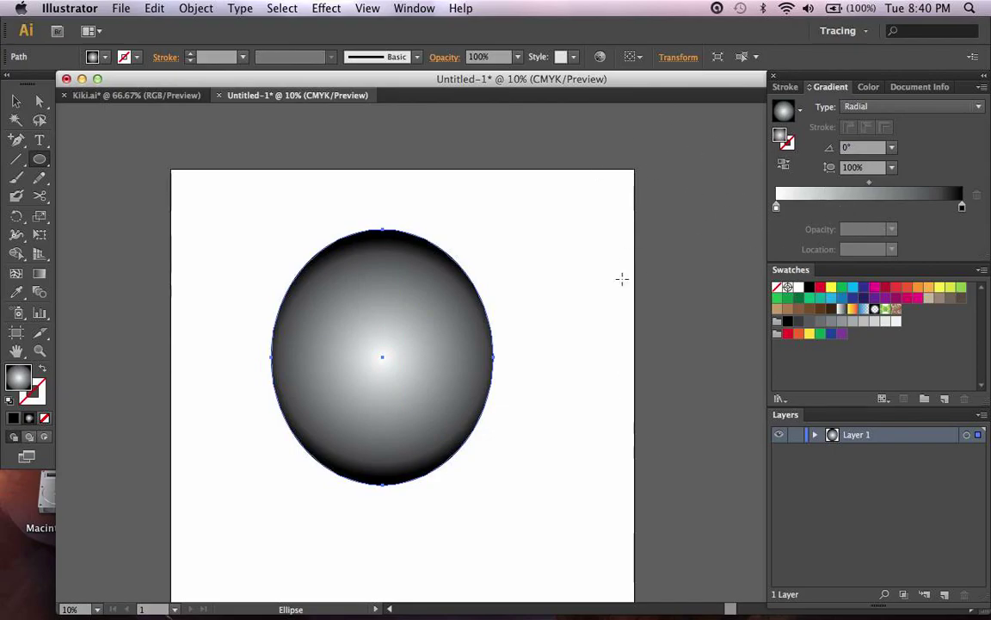
left_click(776, 208)
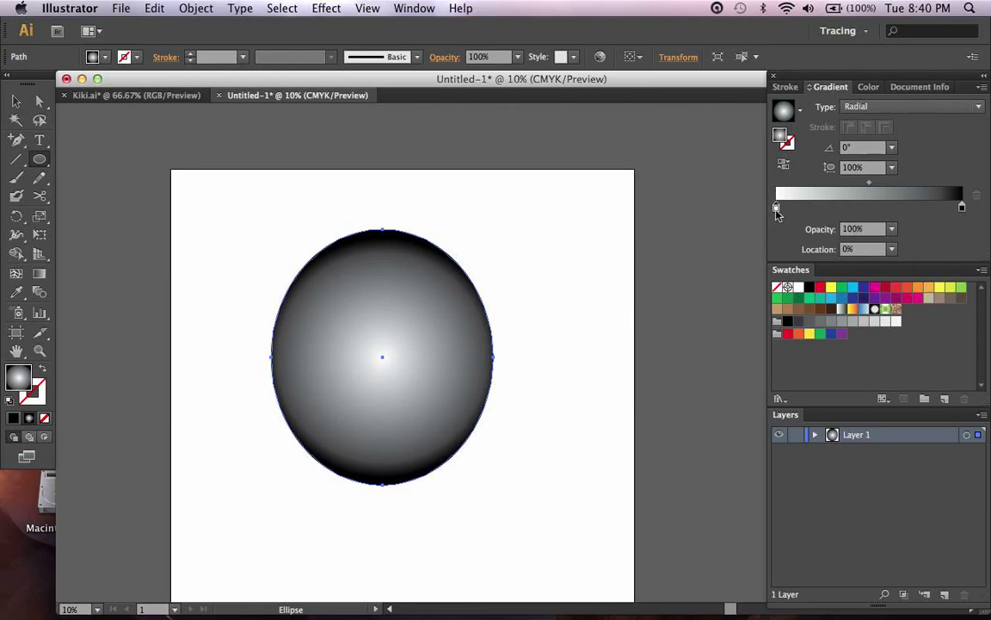
double_click(776, 209)
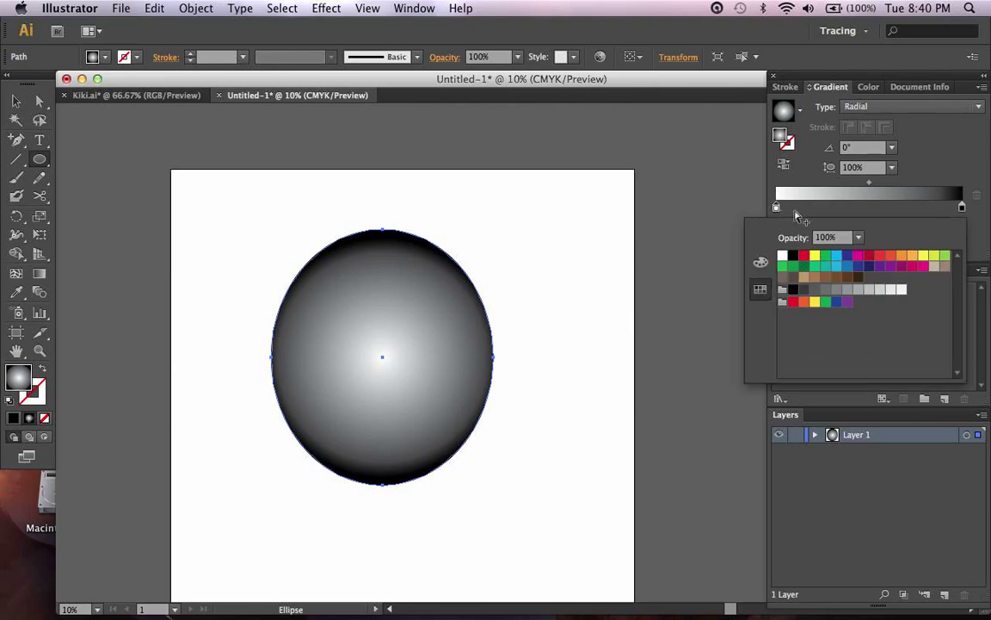
left_click(883, 260)
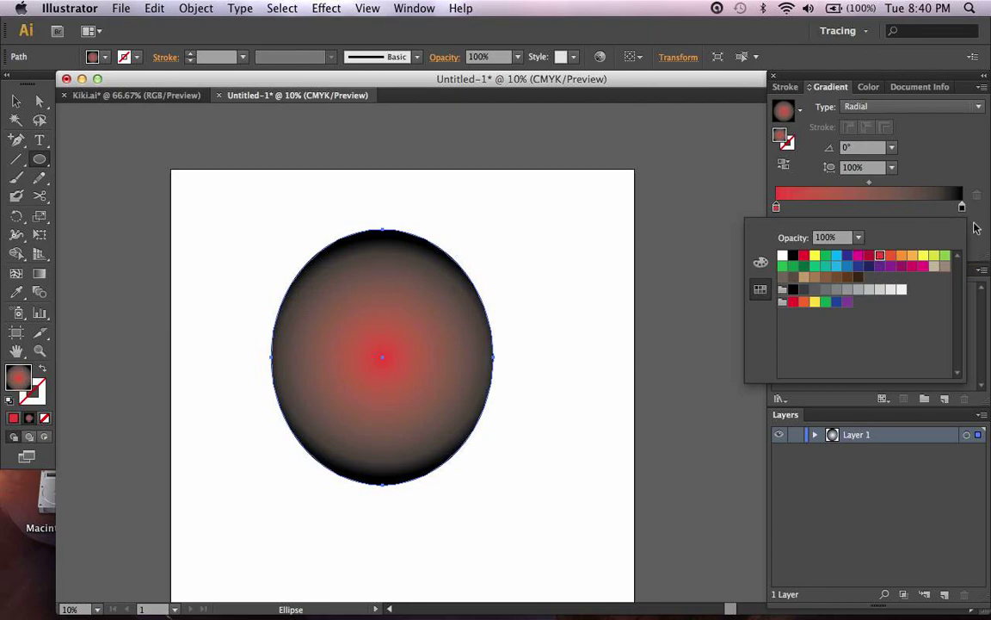
double_click(962, 208)
left_click(945, 256)
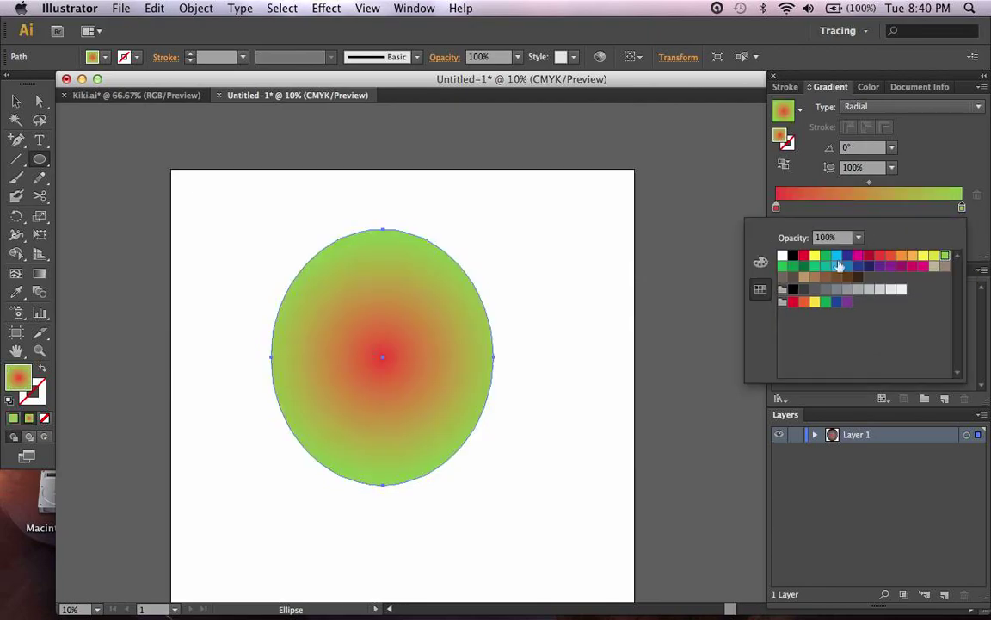
left_click(712, 230)
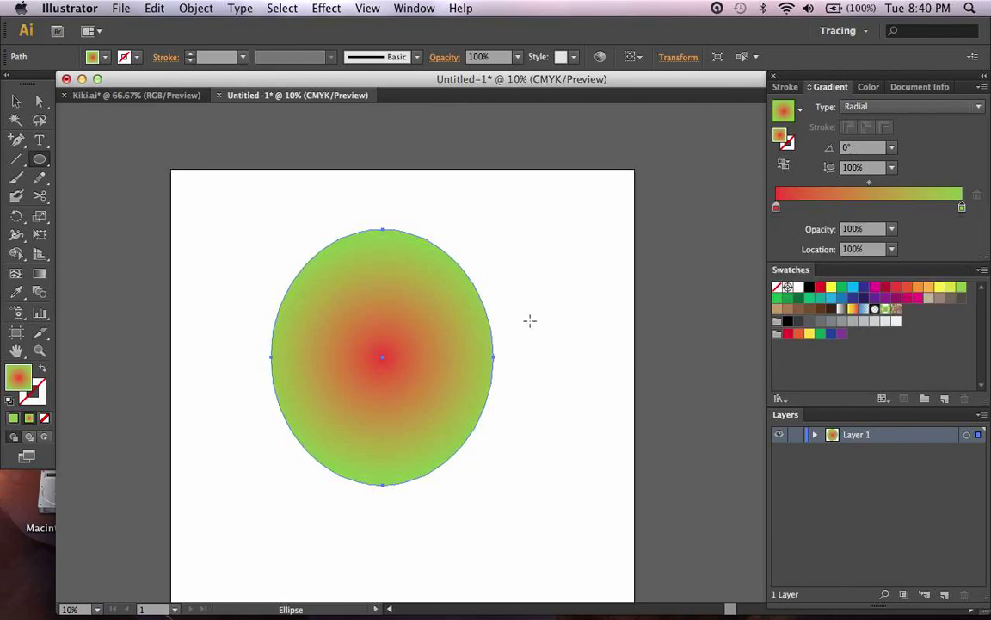
- Zoom in to 66.67% to inspect the radial gradient, then zoom back out
scroll(529, 322, "left", 2)
key("super+equal")
key("super+equal")
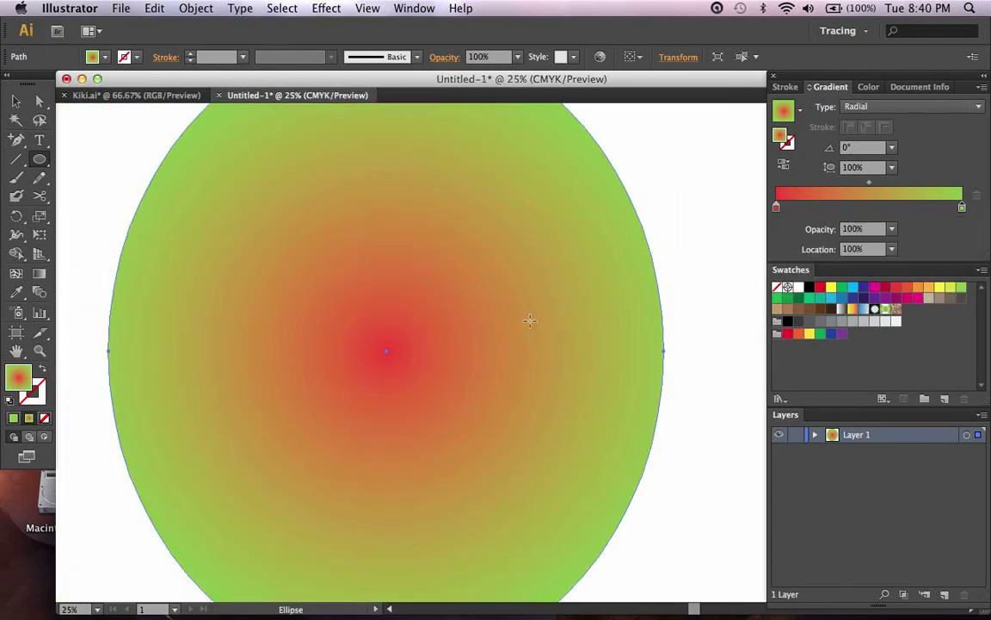
key("super+equal")
key("super+equal")
key("super+equal")
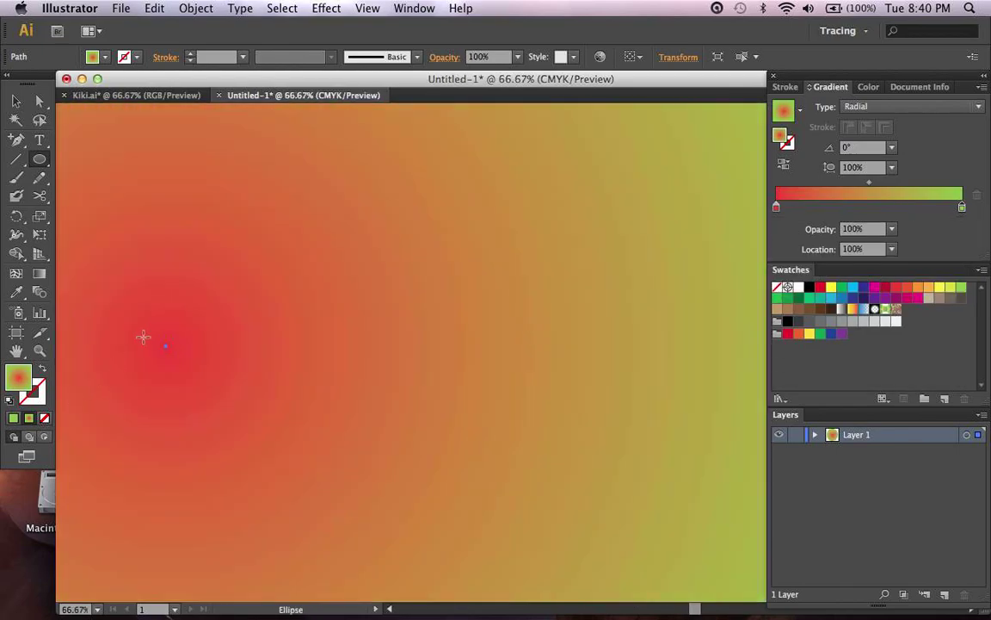
scroll(430, 357, "right", 2)
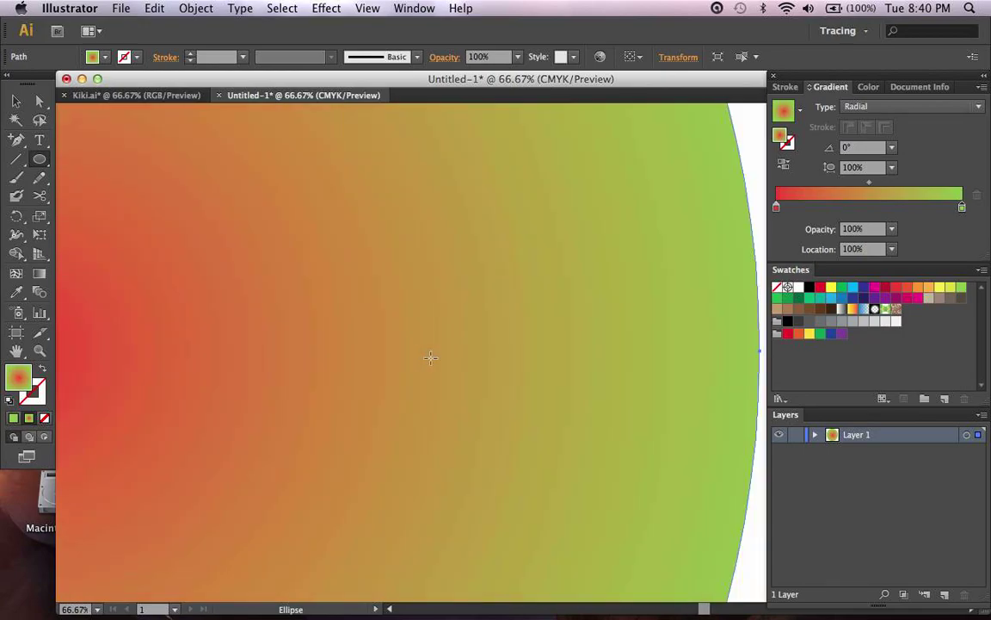
scroll(509, 349, "right", 1)
scroll(480, 360, "right", 5)
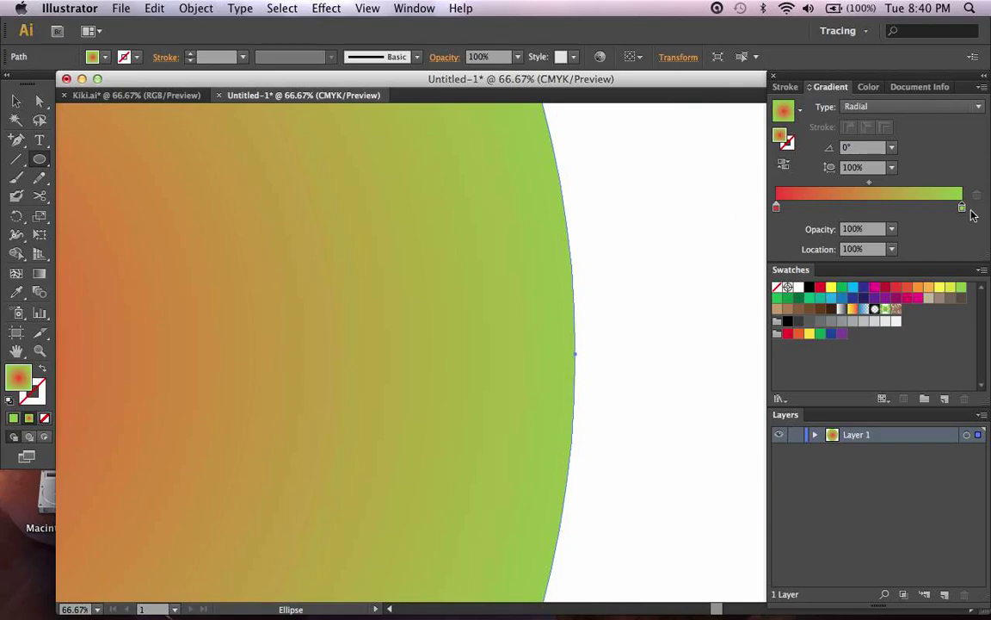
key("super+minus")
key("super+minus")
key("super+minus")
key("super+minus")
key("super+minus")
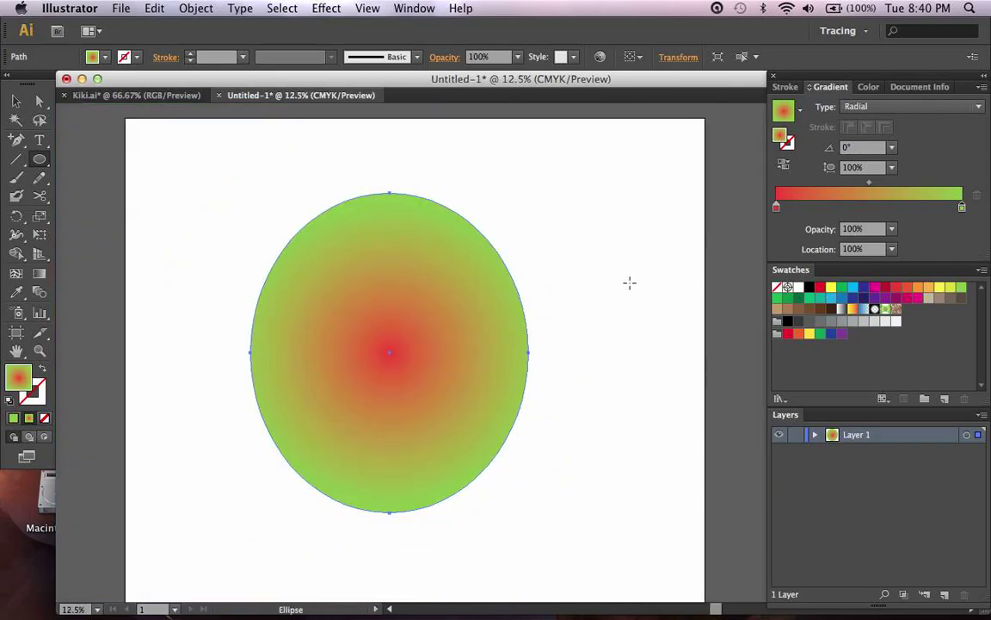
scroll(629, 284, "left", 3)
scroll(630, 284, "right", 1)
scroll(629, 284, "up", 1)
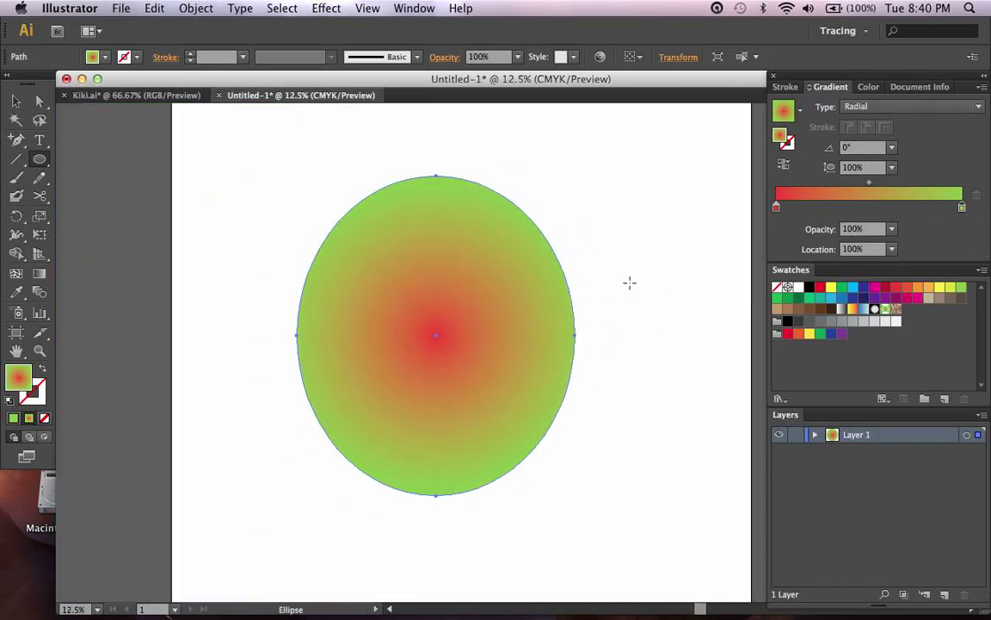
- Switch the gradient type from Radial to Linear
left_click(981, 107)
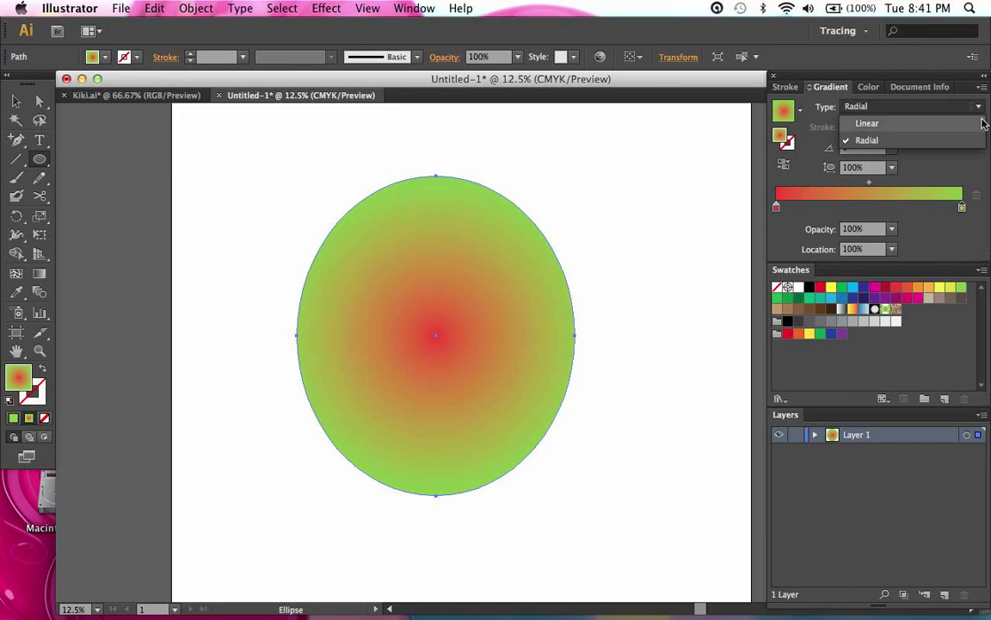
left_click(868, 123)
scroll(530, 264, "right", 1)
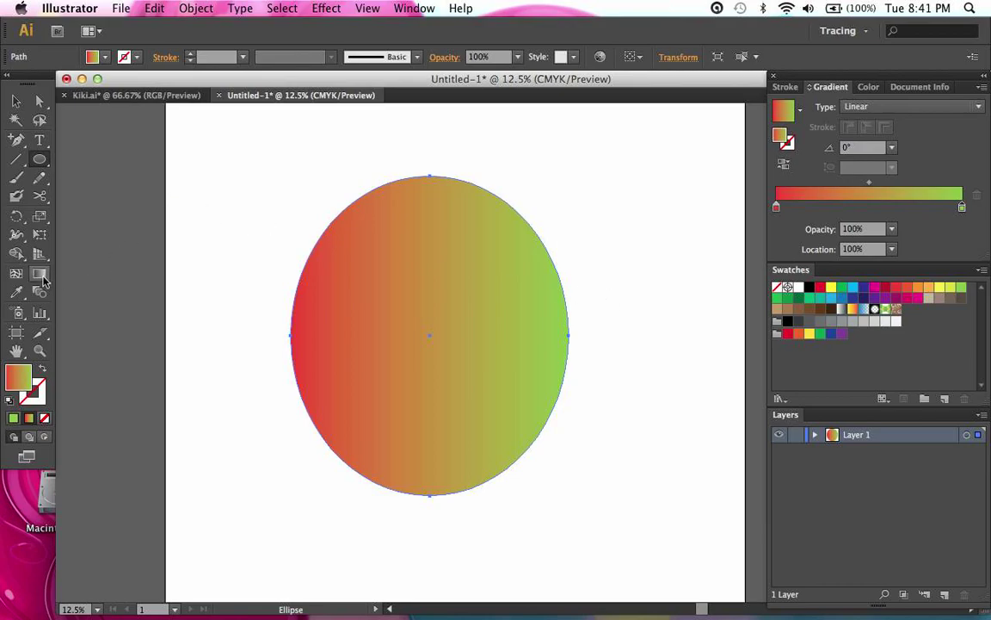
- Stretch the red-to-green gradient across the ellipse's full width at 0° with the Gradient tool
left_click(40, 273)
scroll(132, 302, "right", 3)
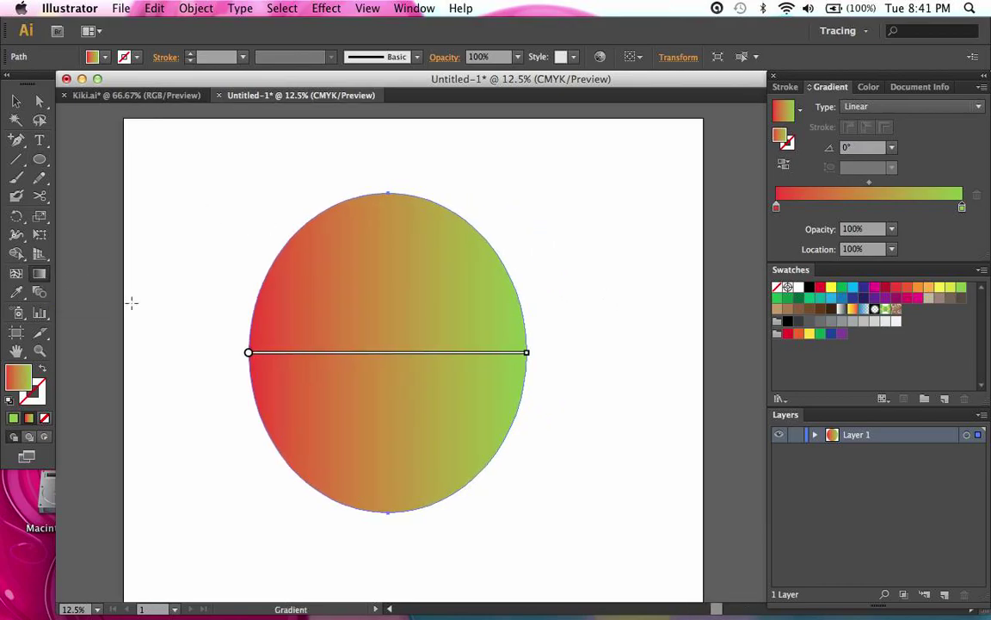
scroll(229, 362, "down", 2)
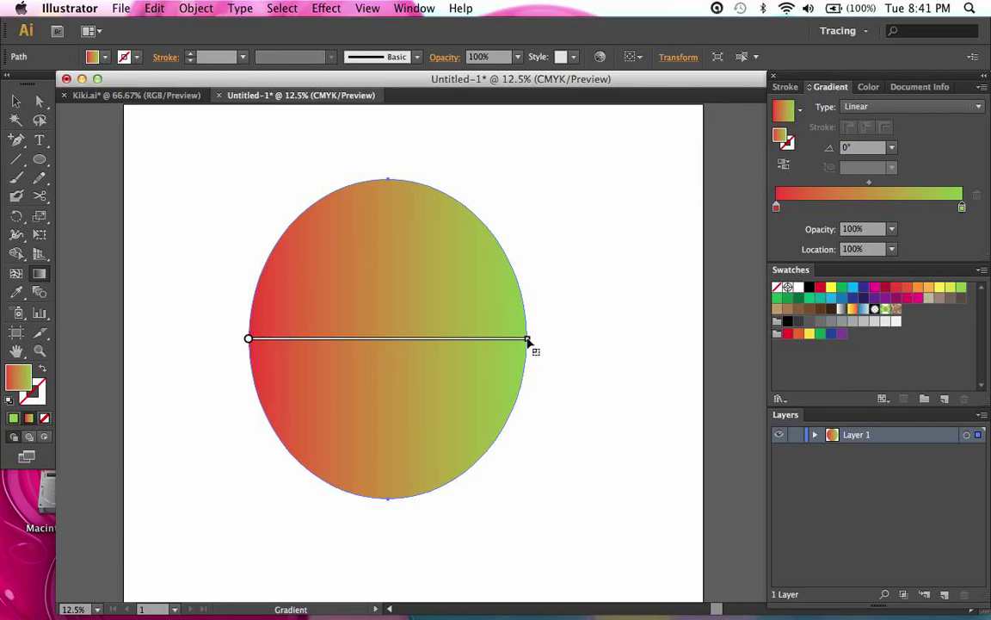
mouse_move(528, 341)
left_mouse_down()
mouse_move(570, 339)
mouse_move(365, 323)
mouse_move(599, 326)
left_mouse_up()
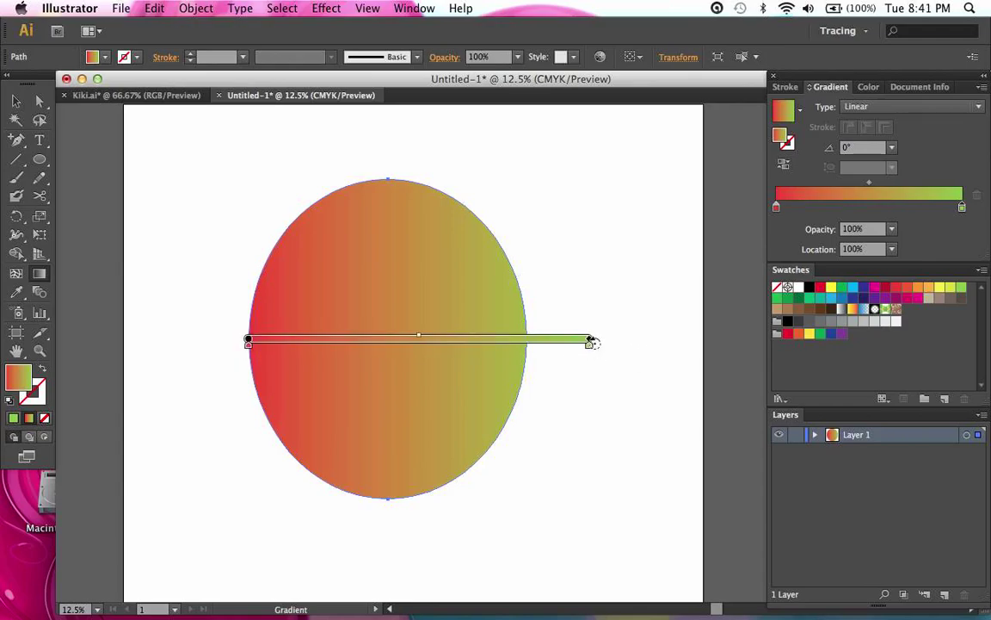
left_click_drag(590, 338, 376, 338)
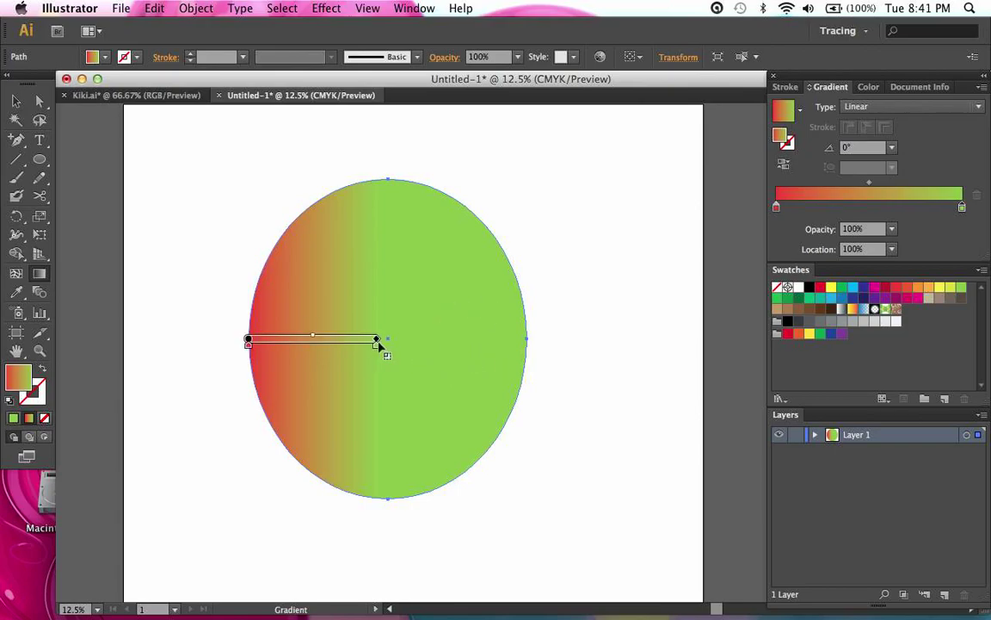
left_click_drag(378, 340, 524, 346)
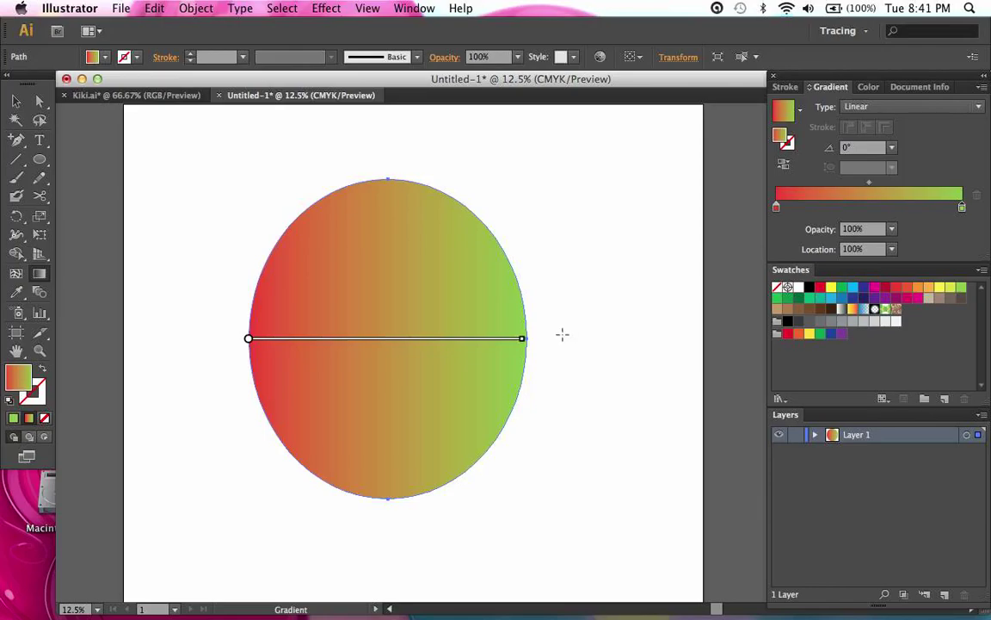
left_click(890, 147)
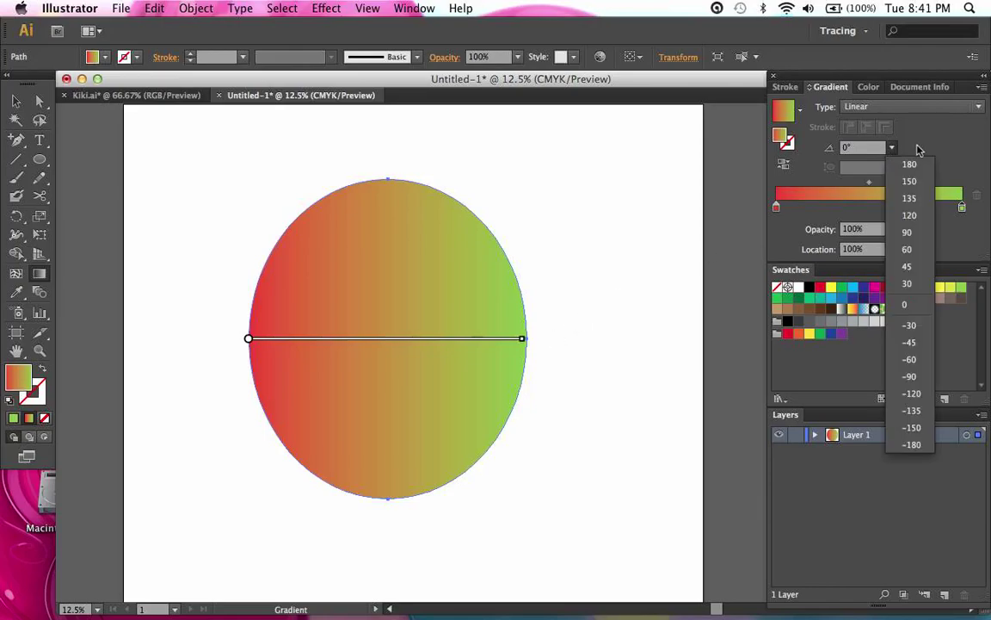
left_click(549, 222)
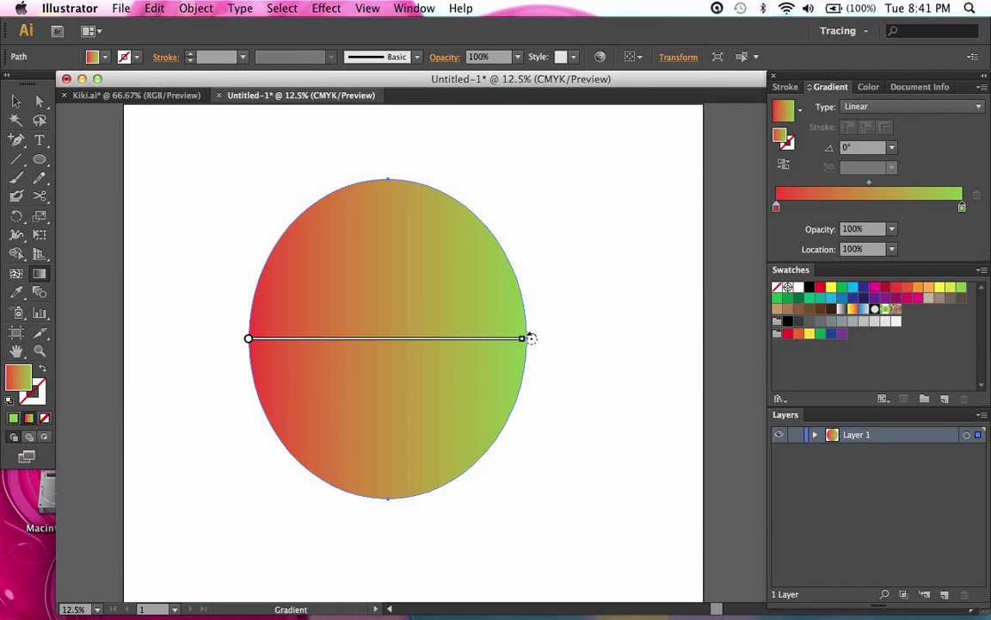
- Turn the gradient vertical (90.9°), red at the ellipse's bottom edge to green at its top
mouse_move(531, 338)
left_mouse_down()
mouse_move(476, 177)
mouse_move(325, 151)
mouse_move(244, 171)
left_mouse_up()
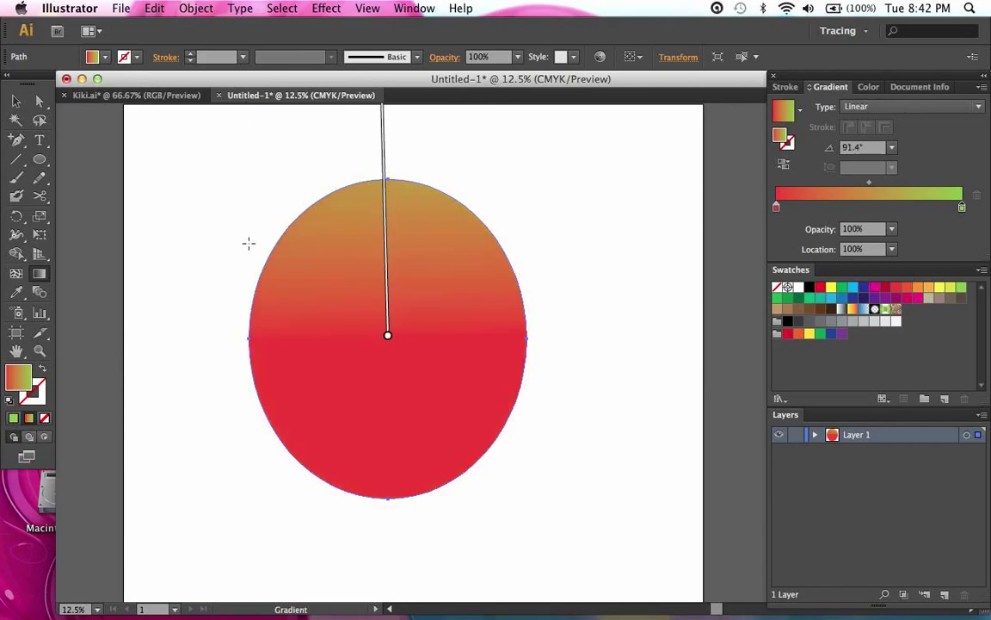
scroll(226, 222, "up", 5)
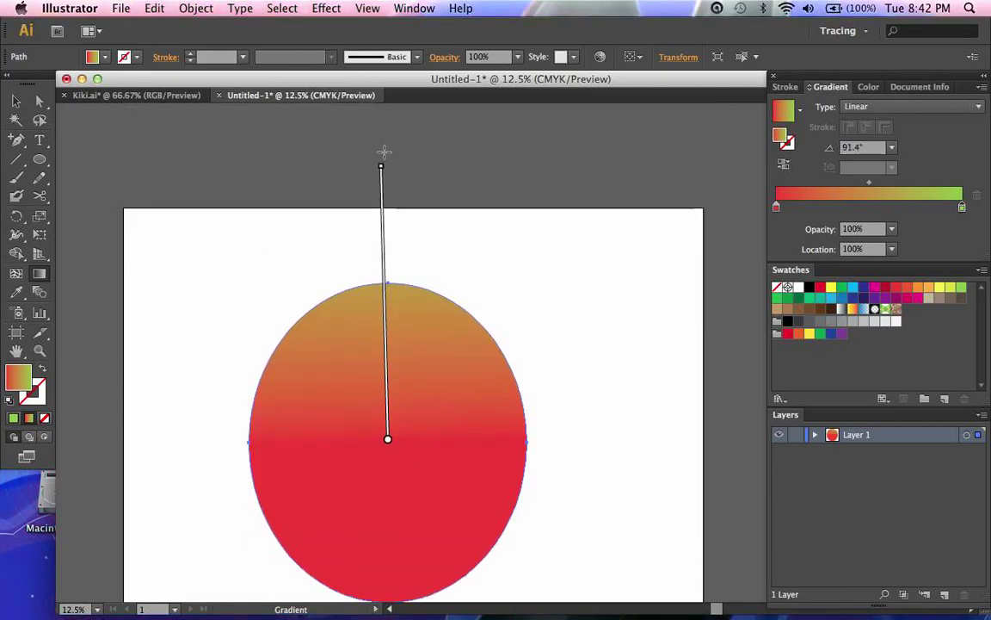
scroll(392, 379, "down", 1)
mouse_move(387, 425)
left_click_drag(387, 423, 391, 583)
scroll(446, 564, "down", 4)
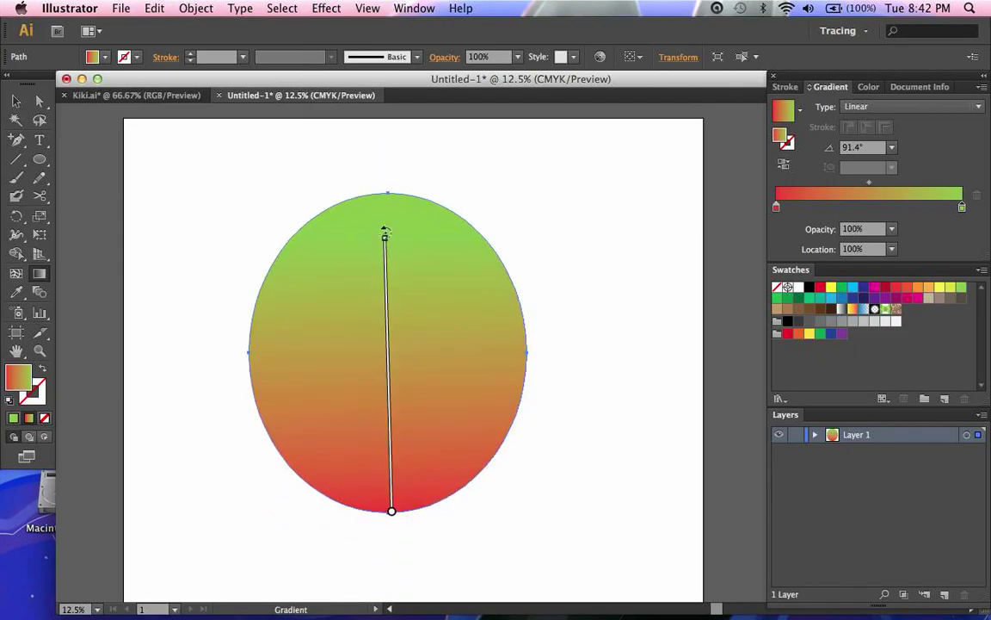
left_click_drag(387, 240, 386, 176)
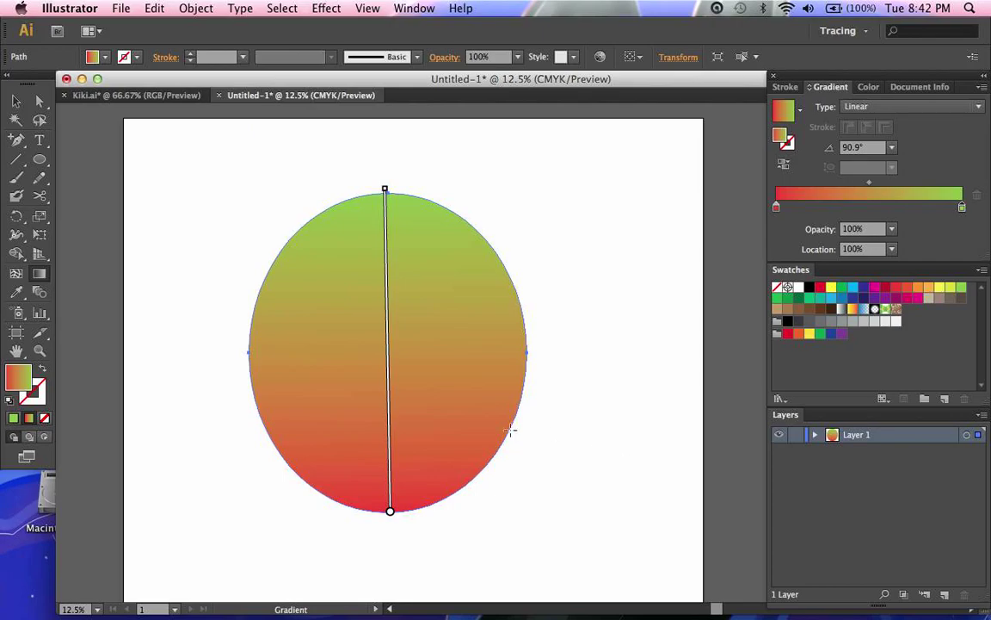
mouse_move(388, 515)
- Set the gradient midpoint to 60% and add a new colour stop at about 63.52%
left_click(393, 357)
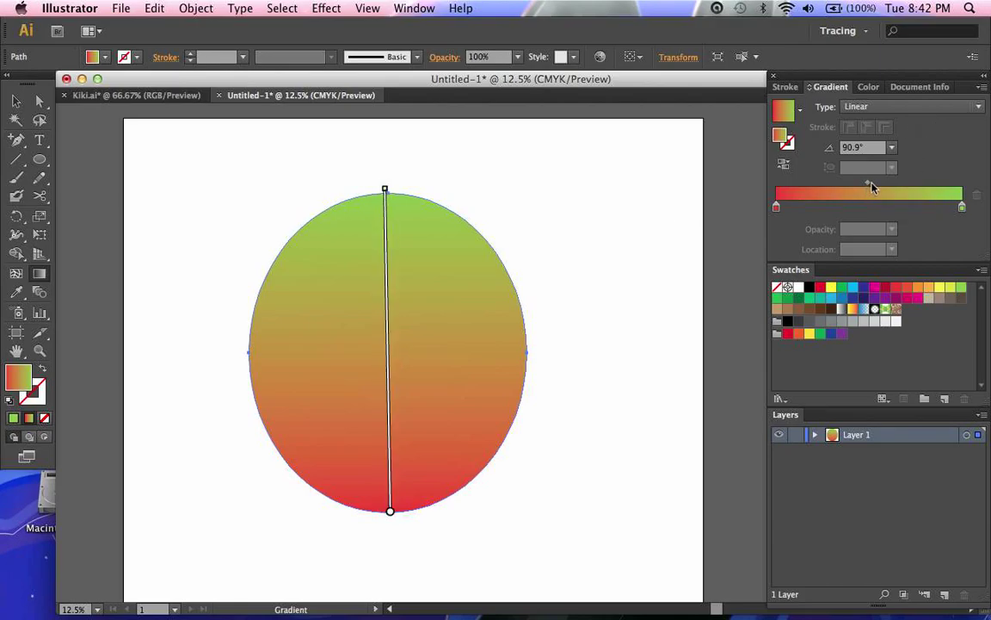
left_click_drag(870, 185, 897, 186)
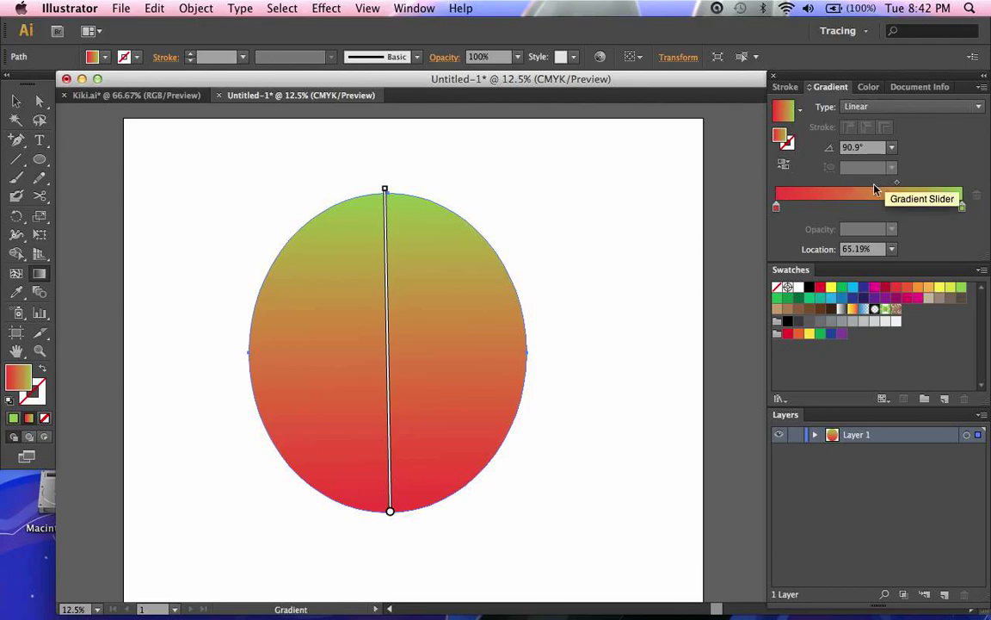
left_click_drag(897, 186, 848, 179)
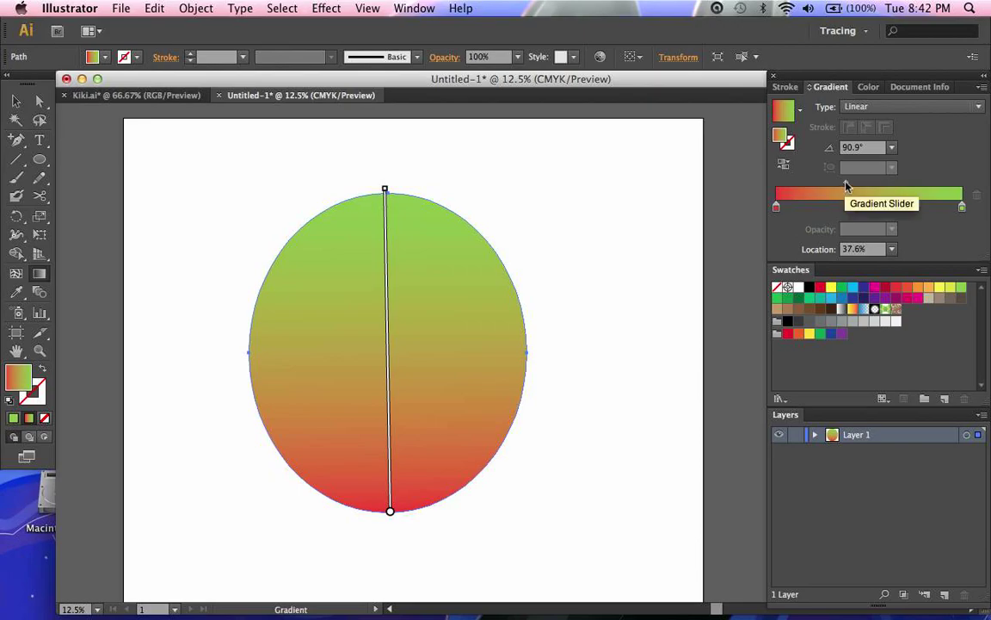
left_click(892, 249)
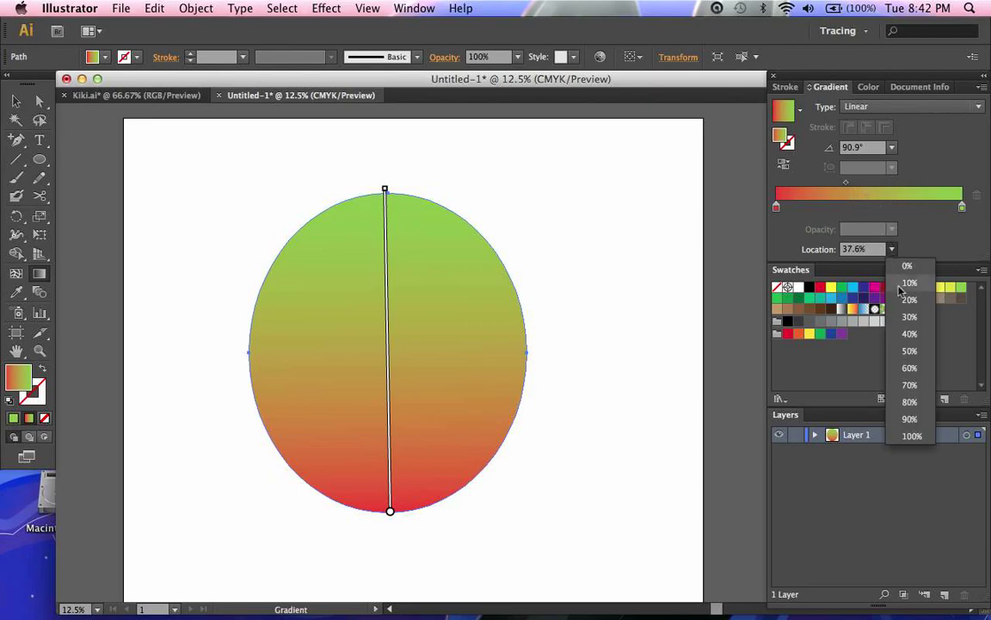
left_click(912, 377)
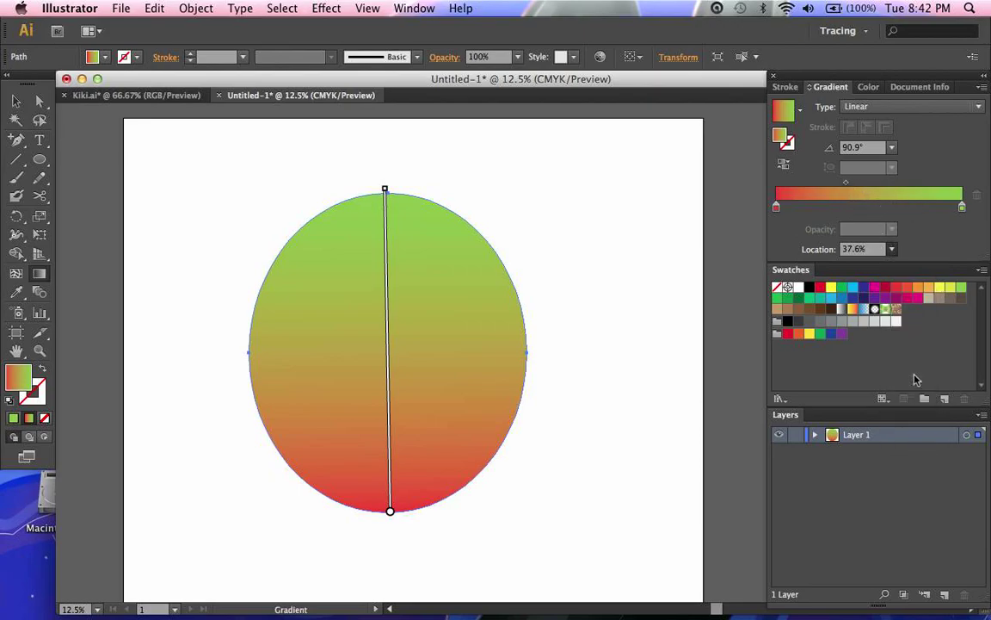
left_click(894, 209)
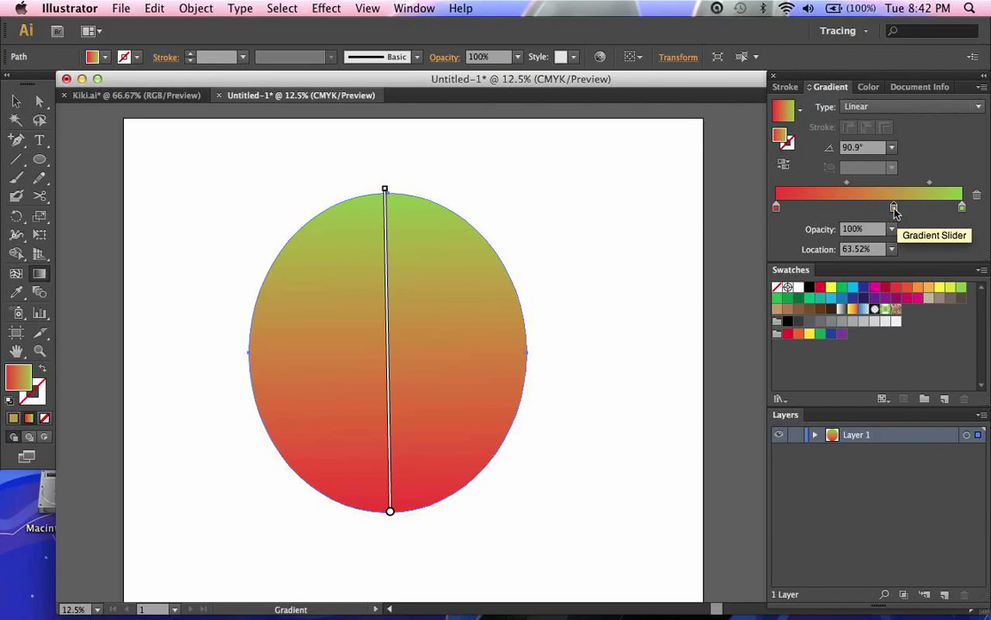
- Add five more colour stops, including ones at about 54.51%, 76.23% and 87.3%
left_click(919, 207)
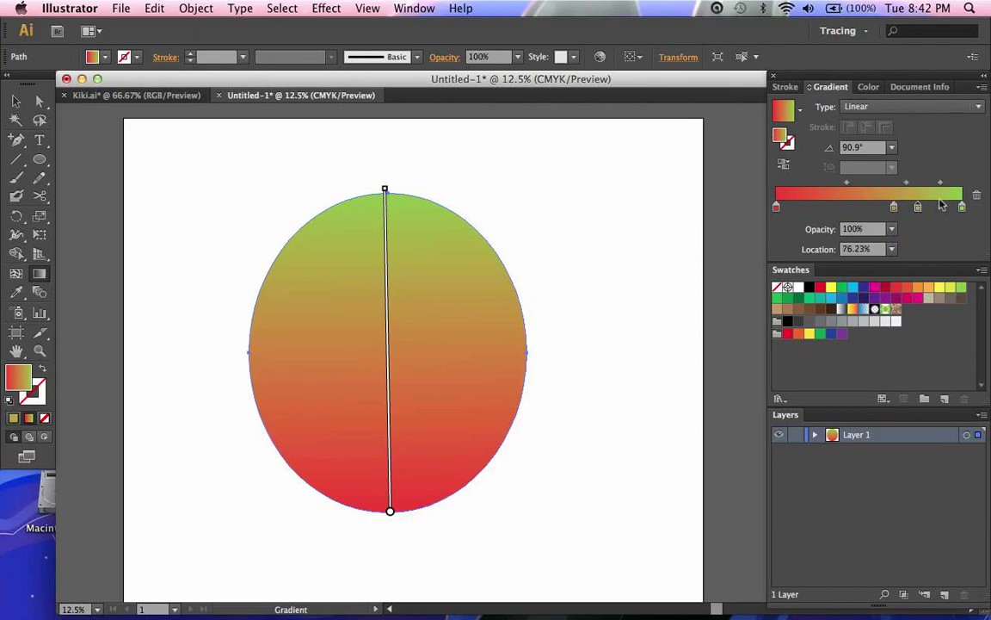
left_click(940, 206)
left_click(828, 206)
left_click(854, 206)
left_click(878, 206)
- Make the 63.52% stop yellow-green (CMYK magenta 0) and the second stop blue
double_click(894, 209)
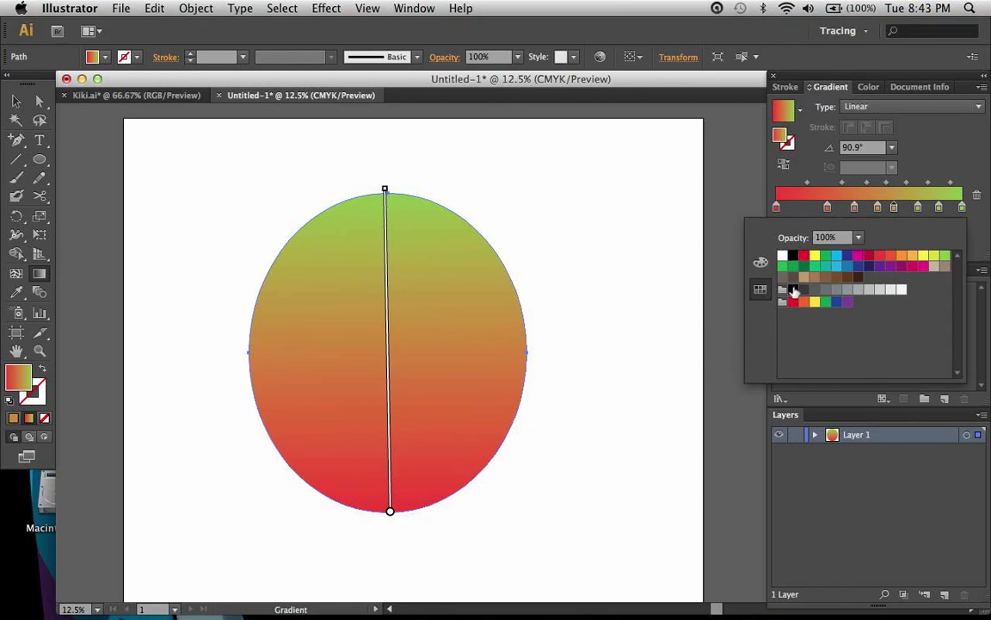
left_click(761, 263)
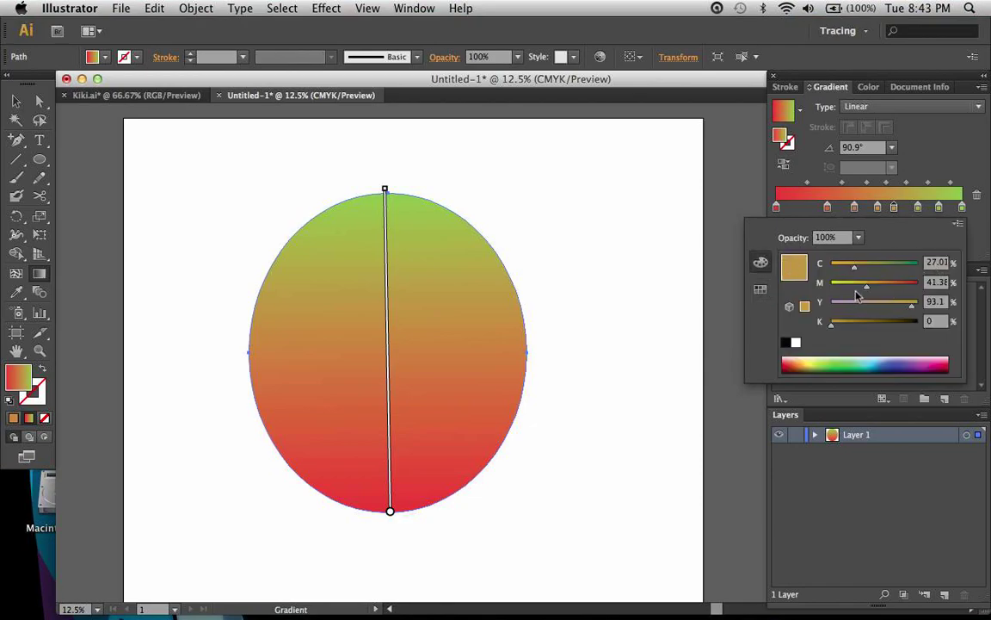
left_click_drag(863, 290, 848, 289)
left_click(989, 241)
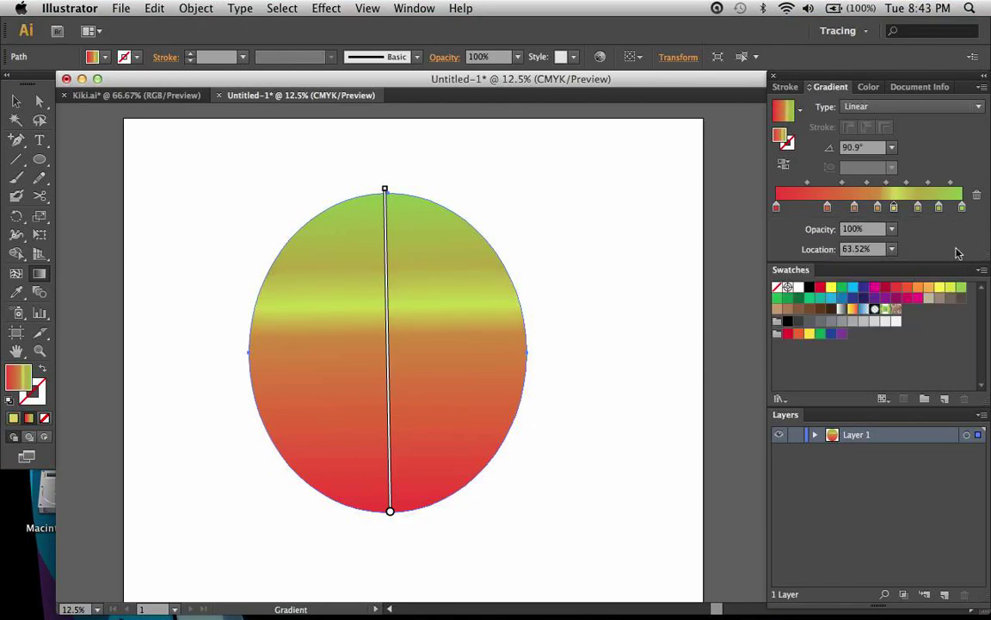
left_click(828, 207)
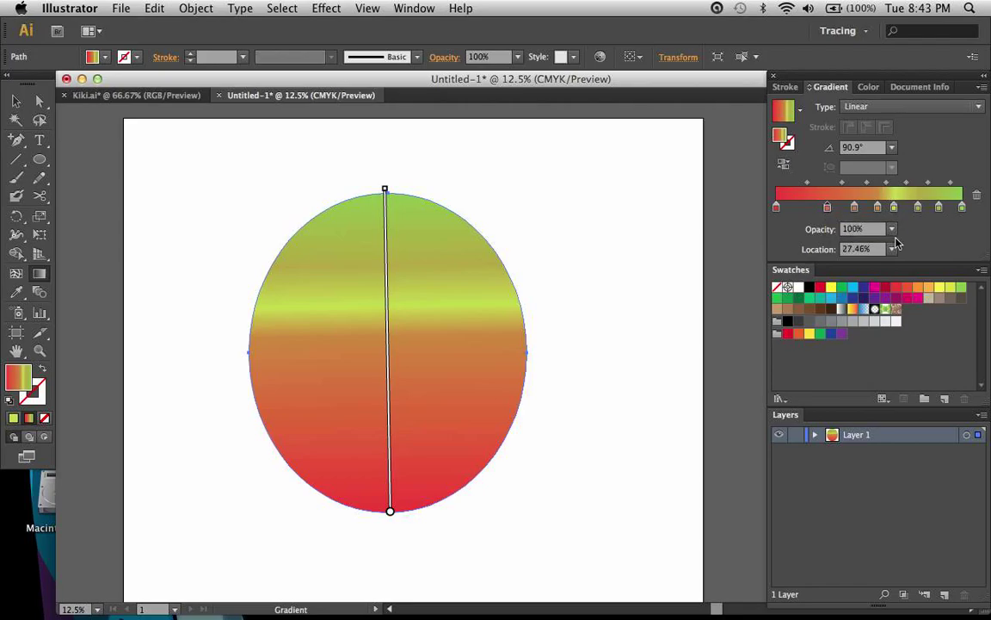
double_click(828, 208)
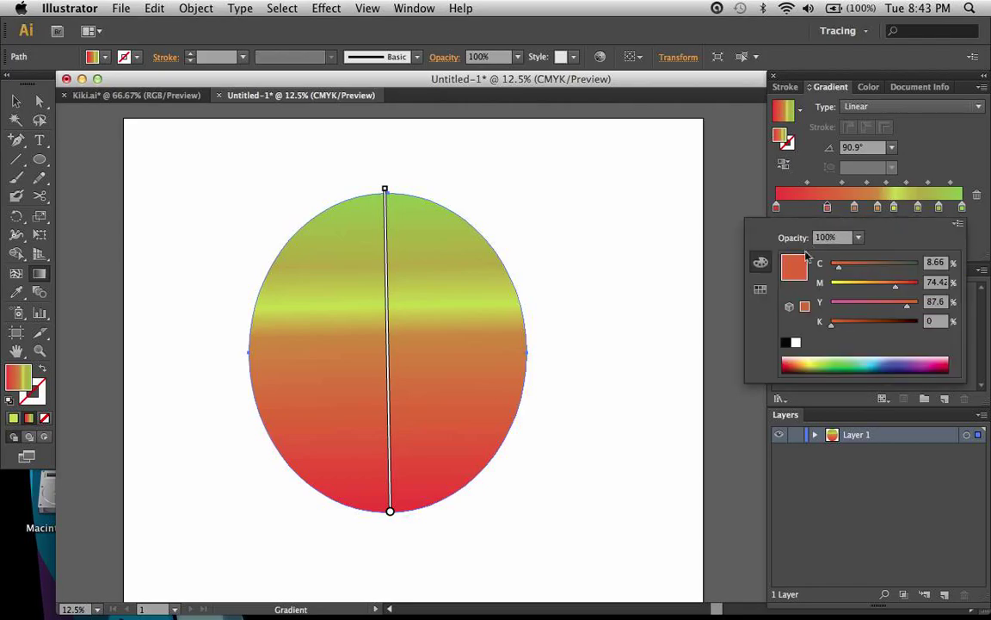
left_click(892, 360)
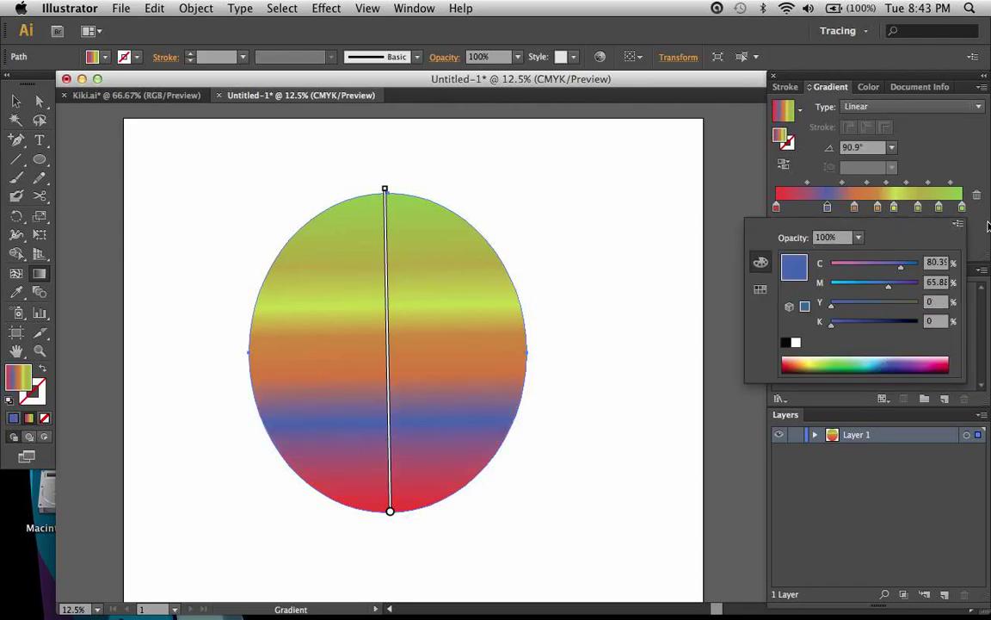
left_click(947, 215)
- Turn the 87.3% stop magenta and the 54.51% stop cyan
double_click(939, 207)
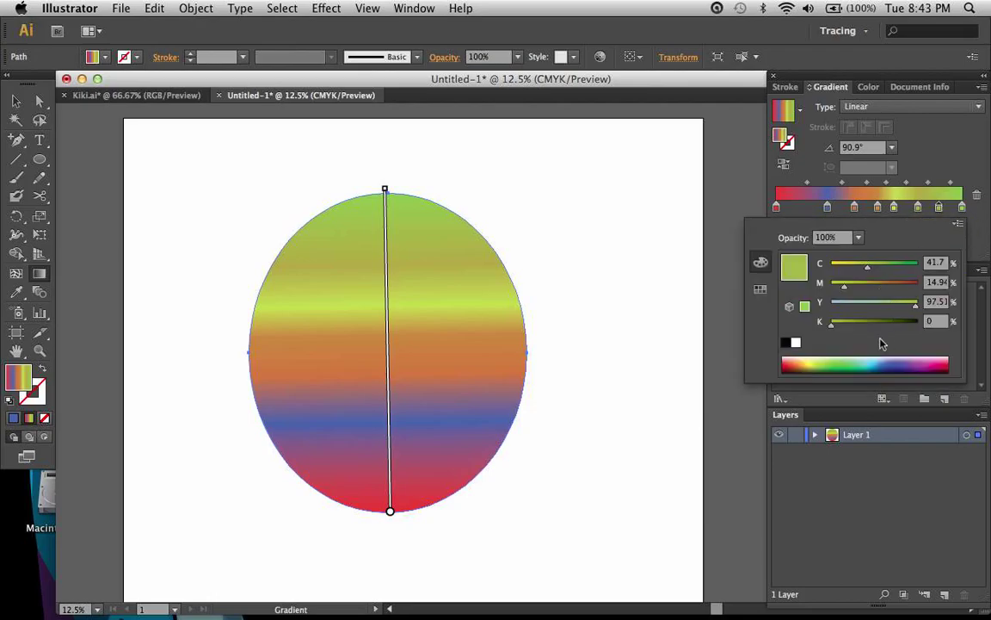
left_click(927, 356)
left_click(889, 217)
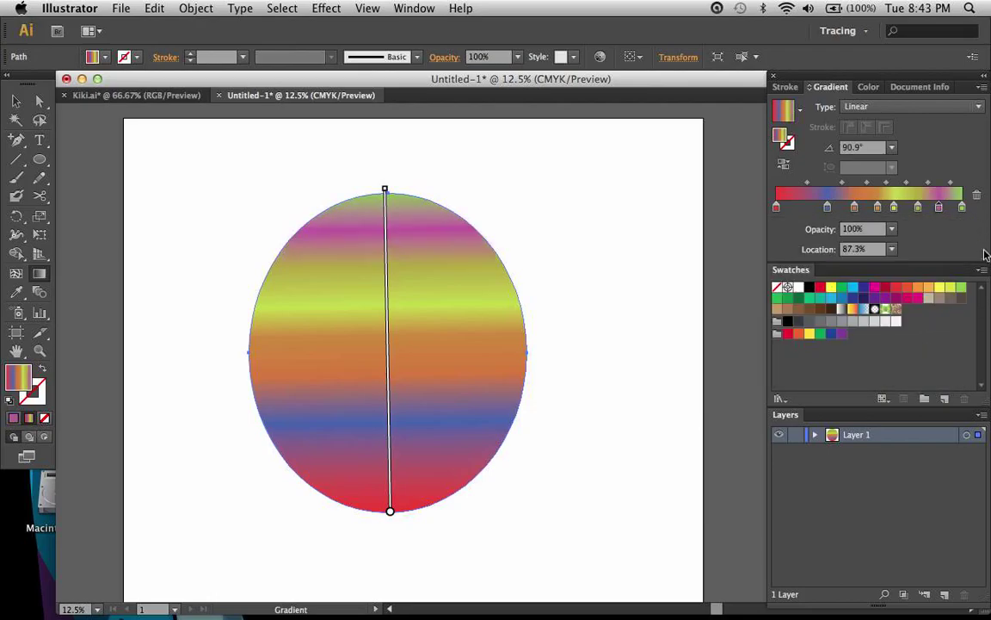
double_click(878, 208)
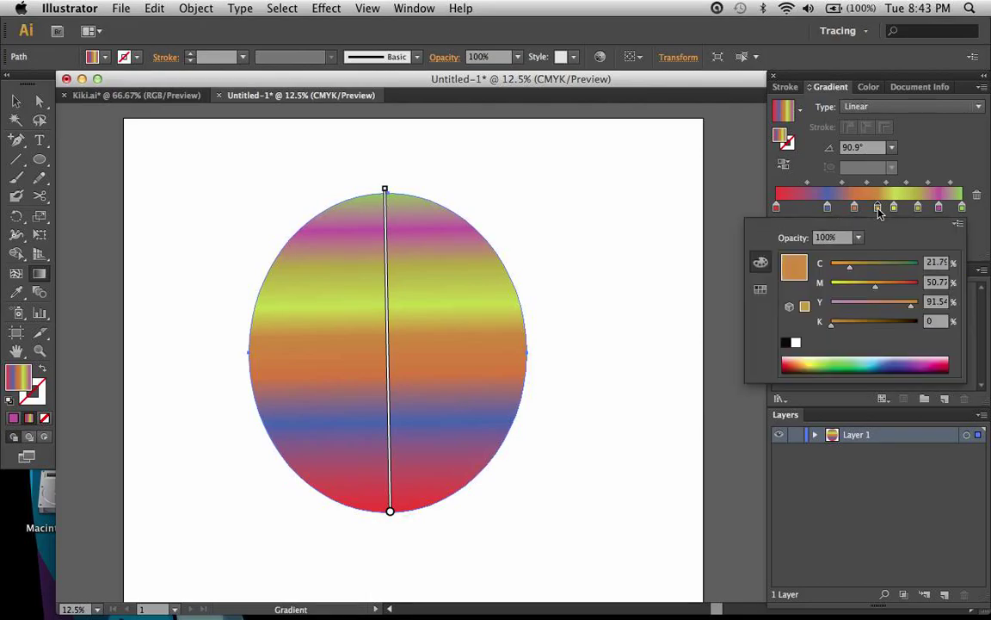
left_click(878, 355)
left_click(986, 249)
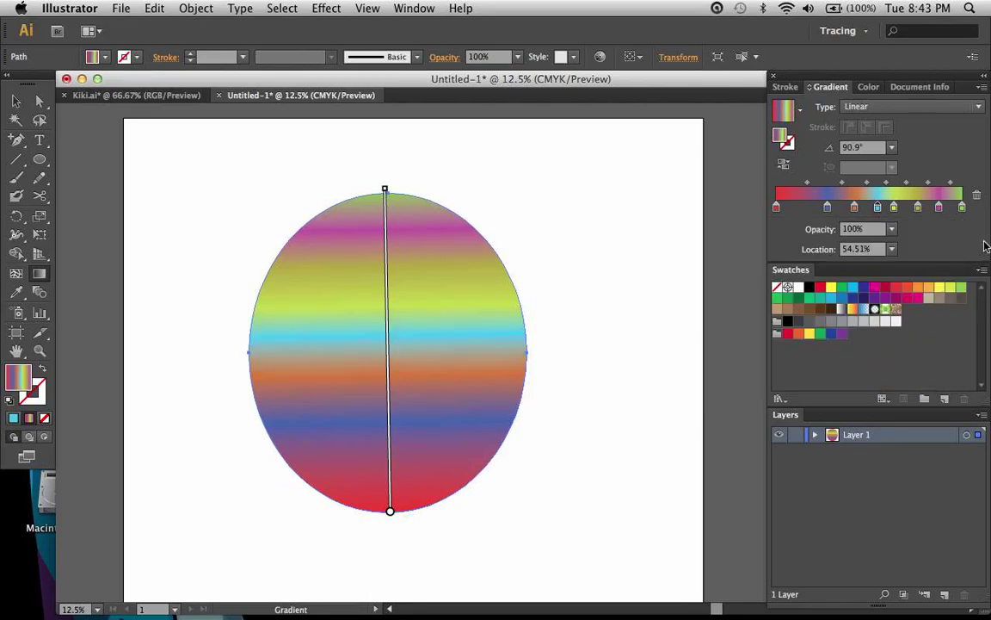
scroll(576, 361, "down", 1)
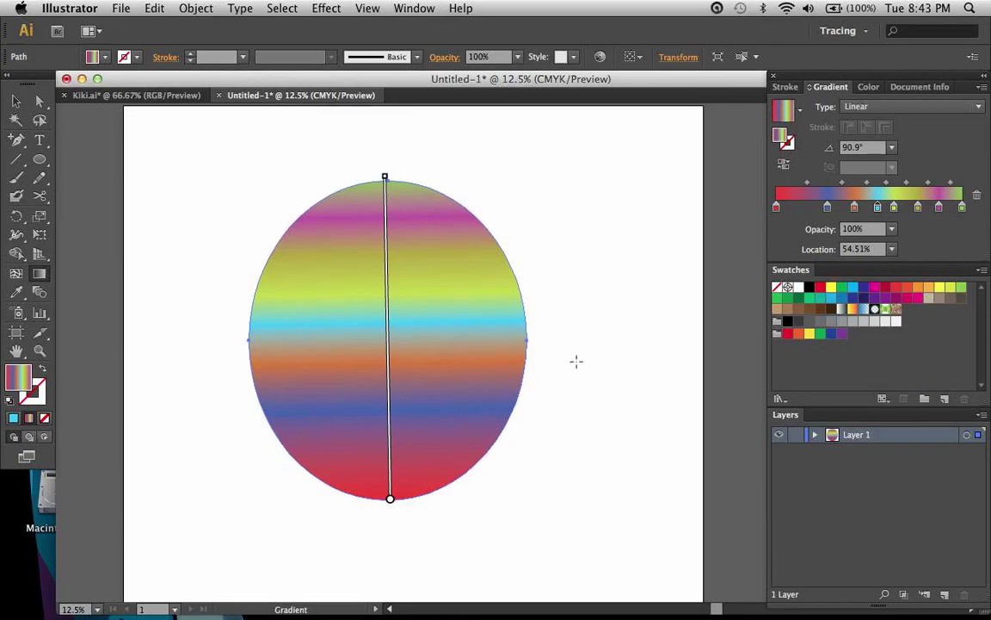
scroll(576, 360, "up", 2)
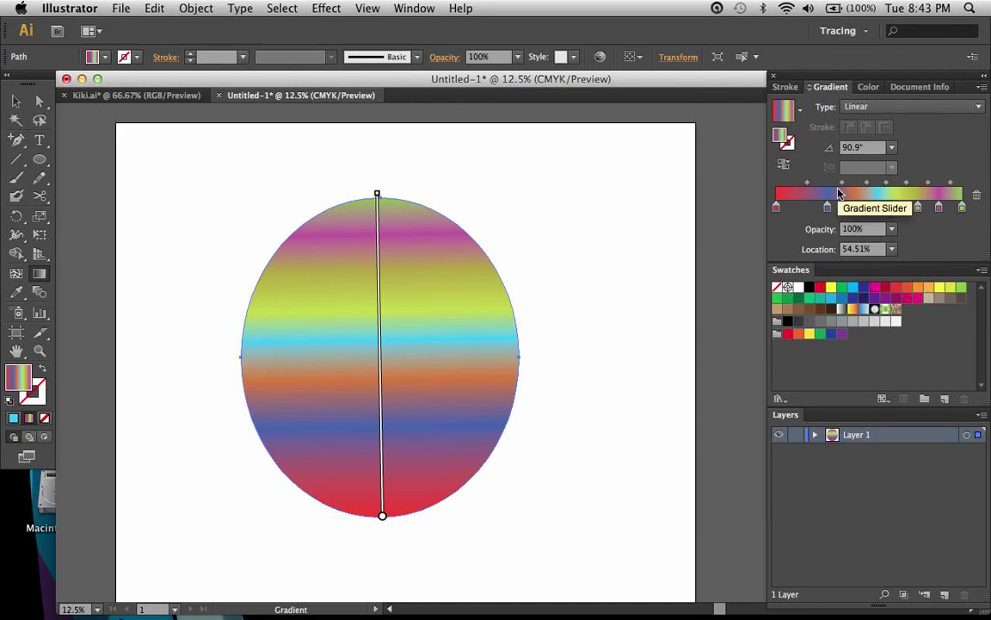
- Move a stop to 48.14% and set the 87.3% magenta stop to 30% opacity
left_click_drag(878, 207, 808, 207)
left_click(917, 207)
left_click(939, 207)
left_click(892, 229)
left_click(910, 304)
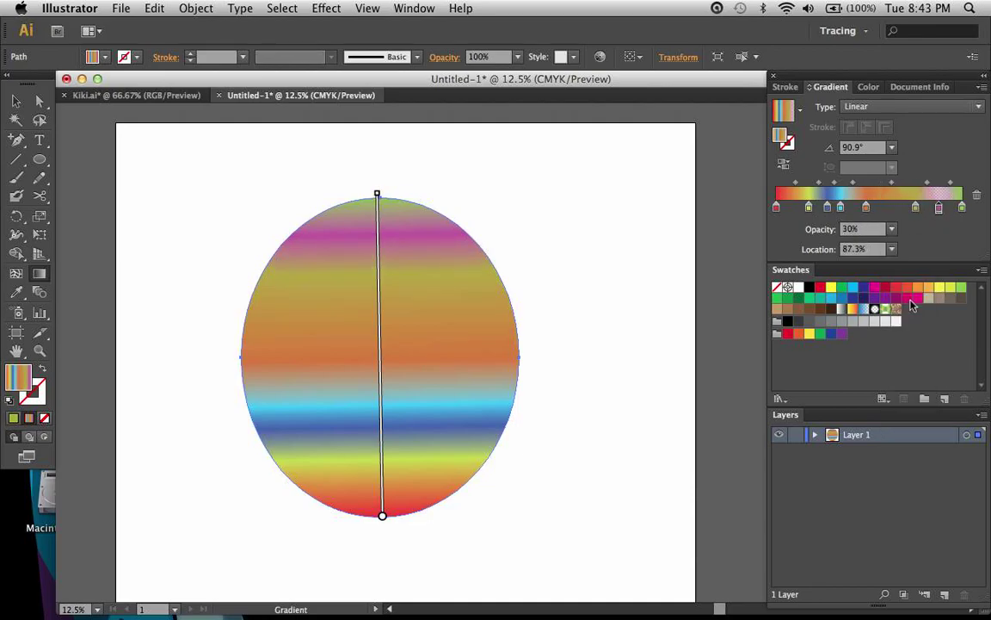
- Set the 100% end stop to 0% opacity
left_click(962, 207)
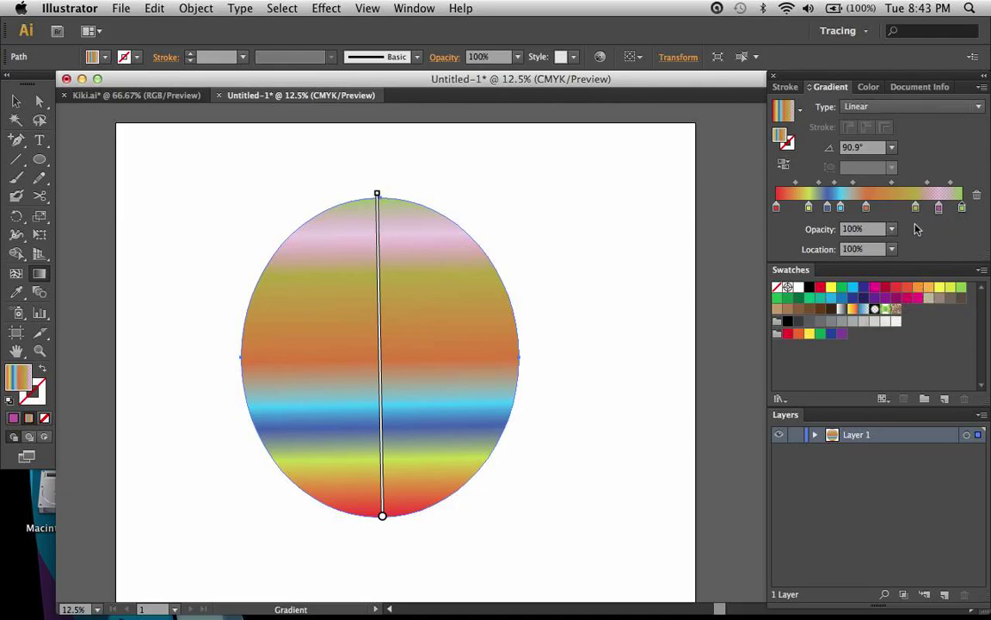
left_click(894, 229)
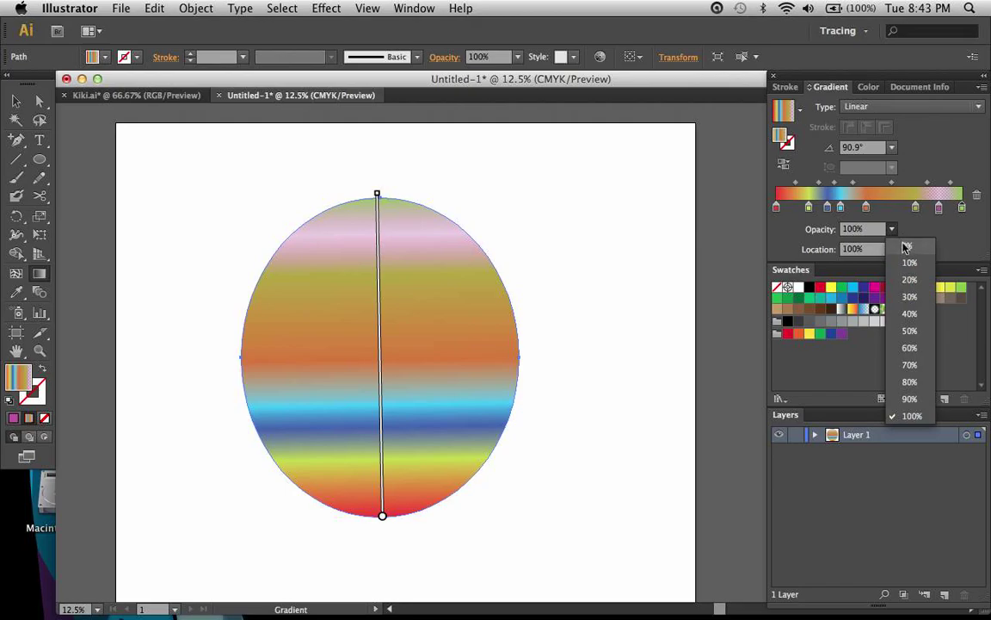
left_click(888, 235)
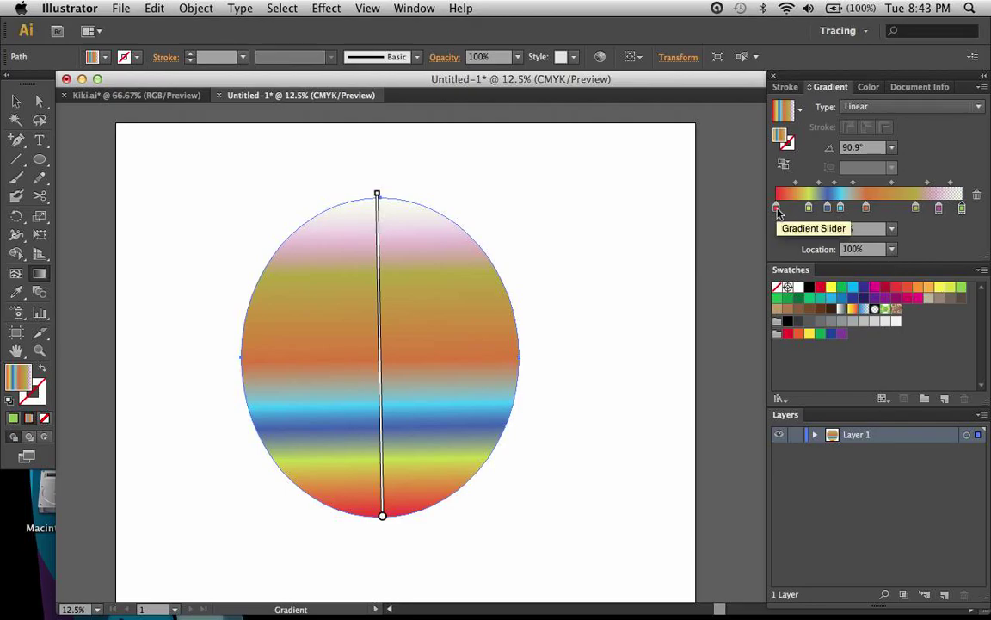
- Apply the White, Black gradient preset, set its white stop to 0% opacity, and deselect the ellipse
left_click(800, 110)
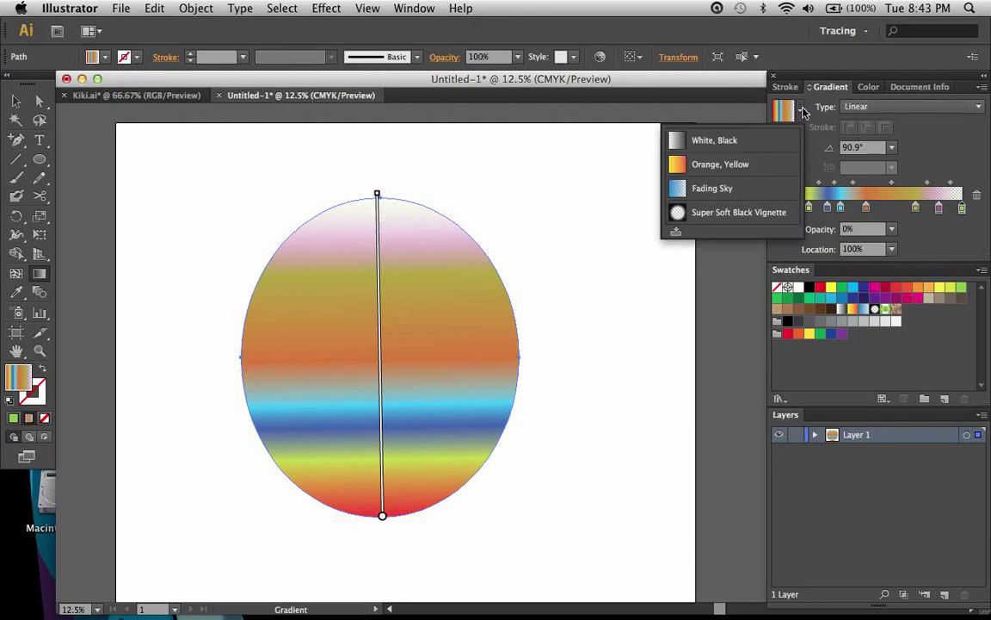
left_click(697, 138)
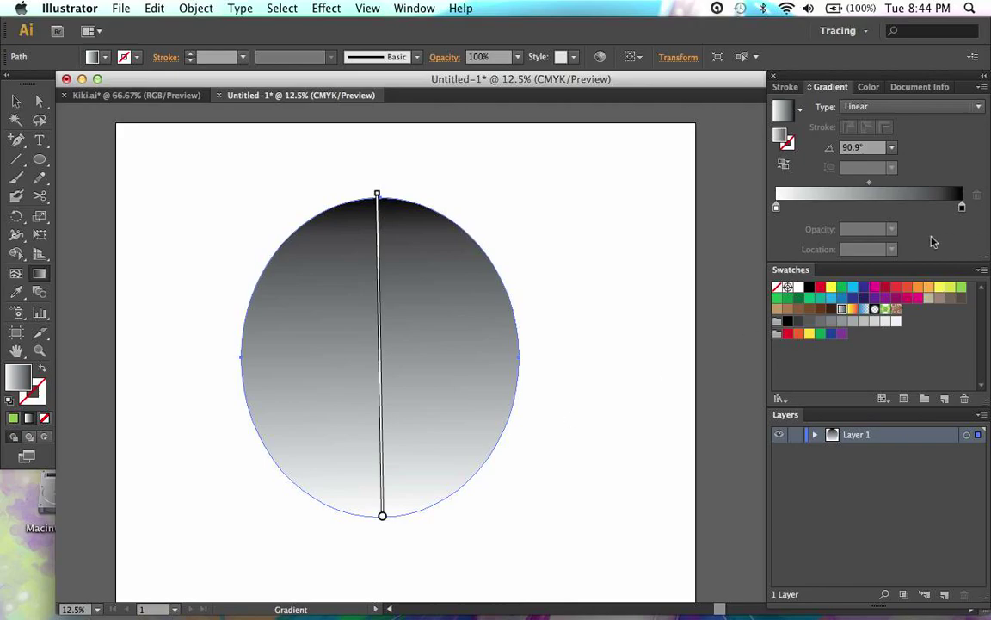
left_click_drag(777, 208, 772, 221)
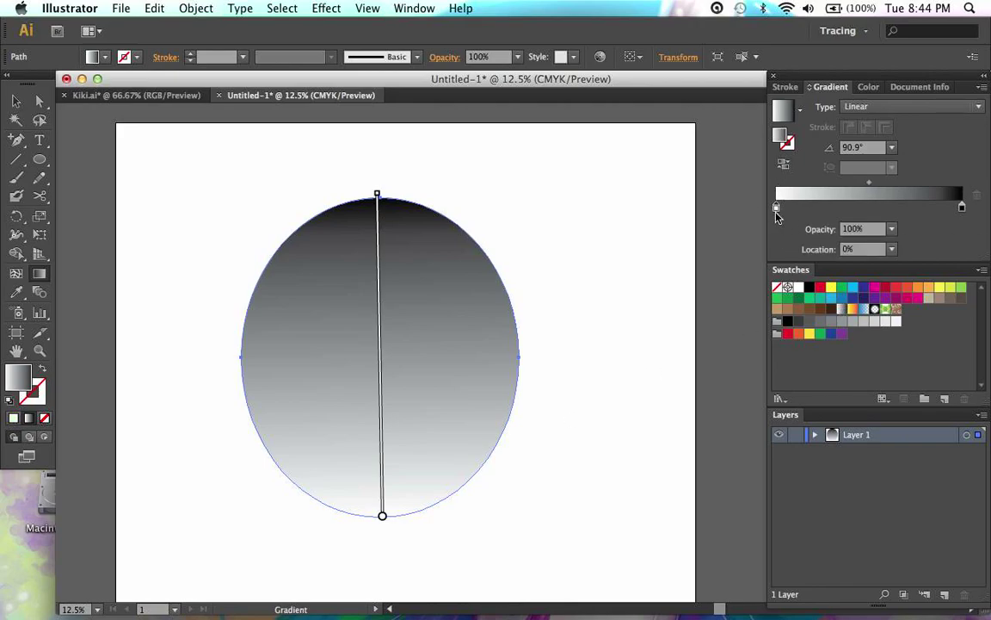
left_click(893, 230)
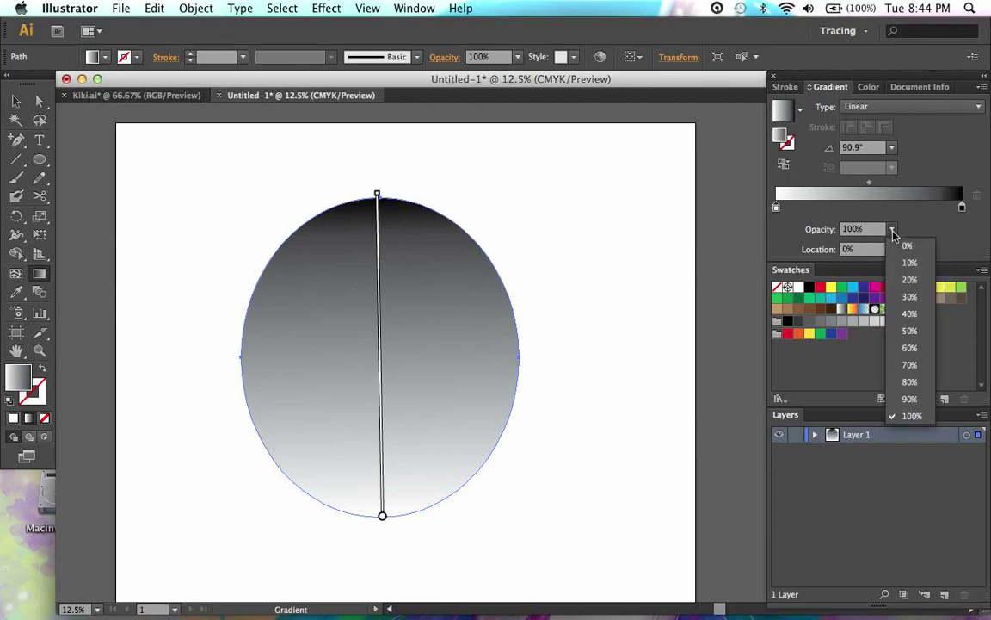
left_click(907, 334)
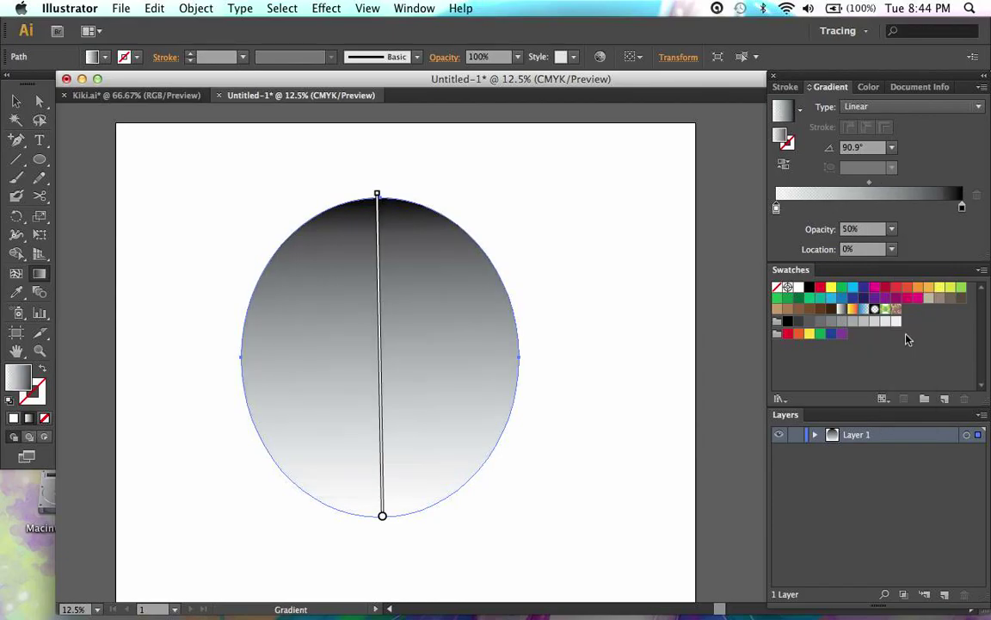
left_click(892, 231)
left_click(902, 239)
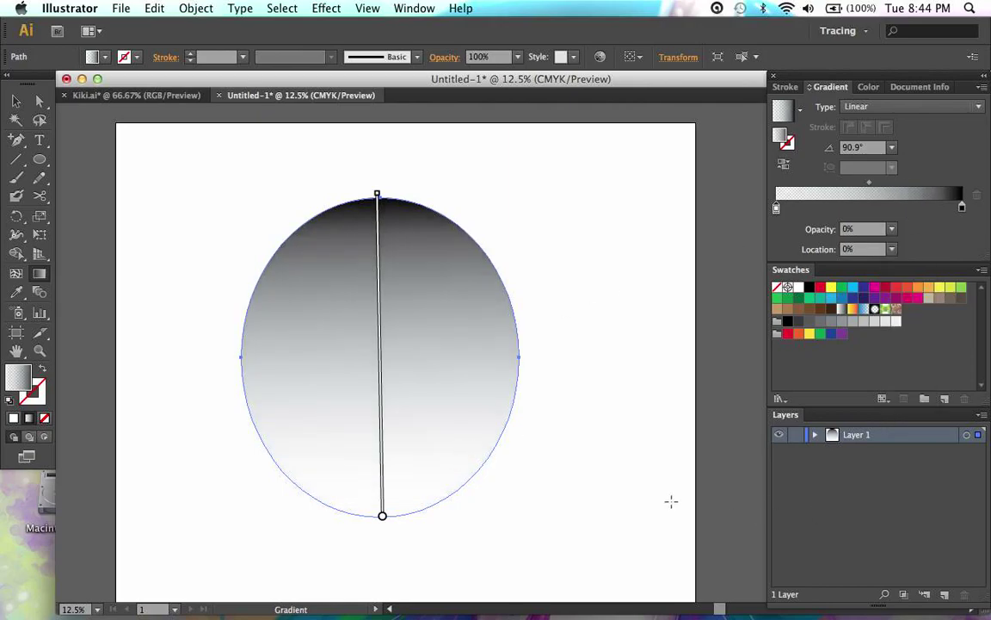
left_click(816, 439)
left_click(911, 480)
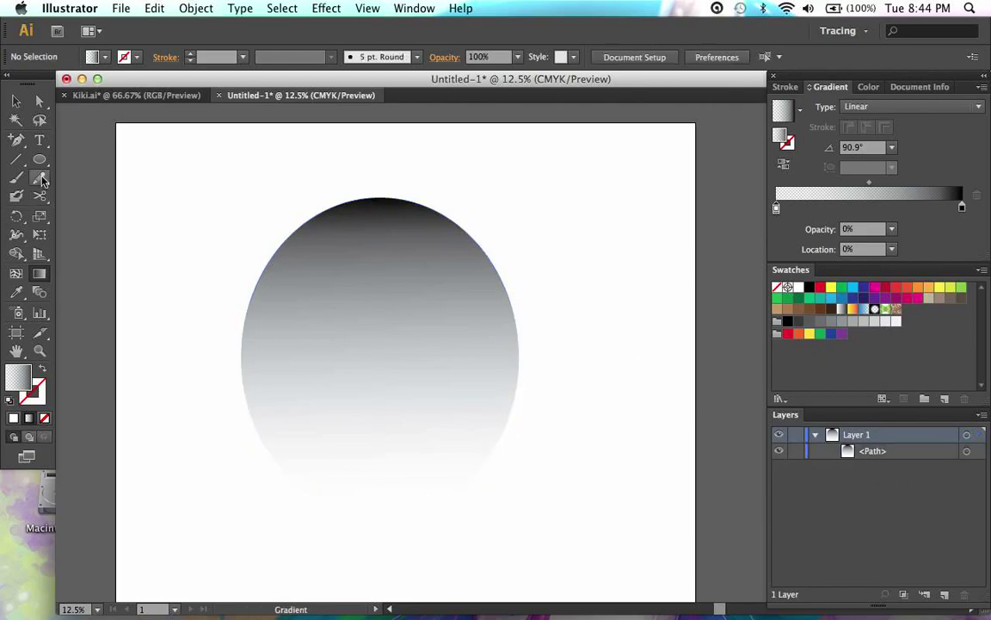
- Draw a rectangle over most of the artboard, fill it solid green, and layer it beneath the gradient ellipse
left_click_drag(40, 159, 73, 160)
left_click_drag(186, 148, 568, 593)
scroll(600, 451, "down", 2)
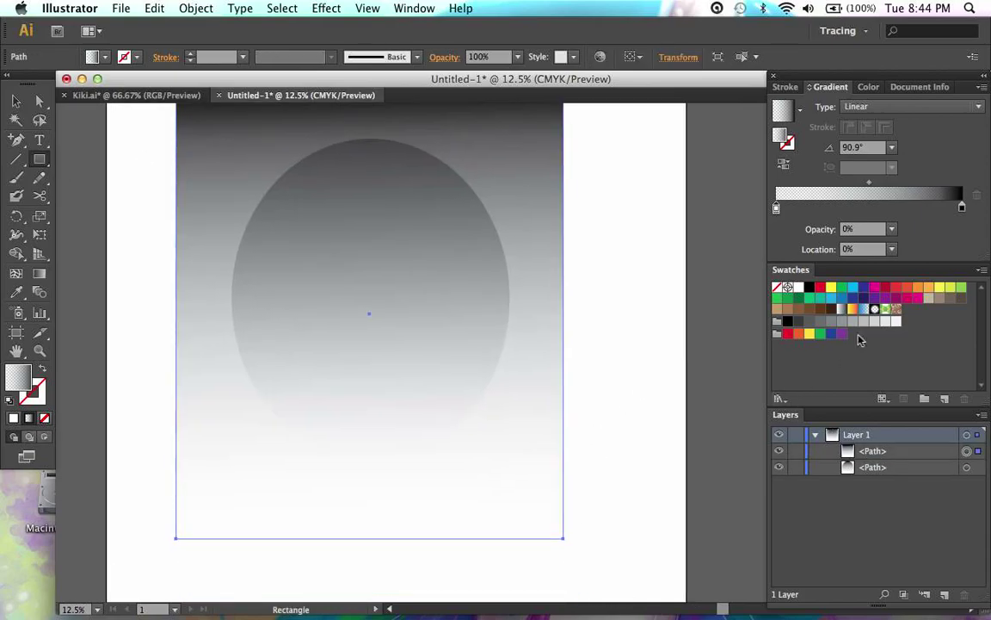
left_click(13, 419)
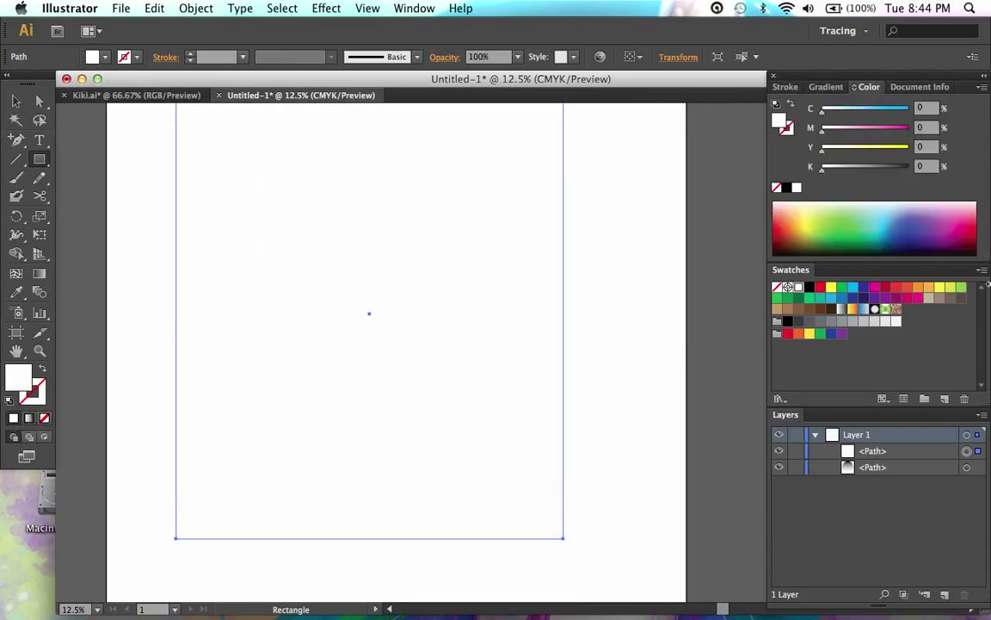
left_click(864, 308)
left_click(841, 287)
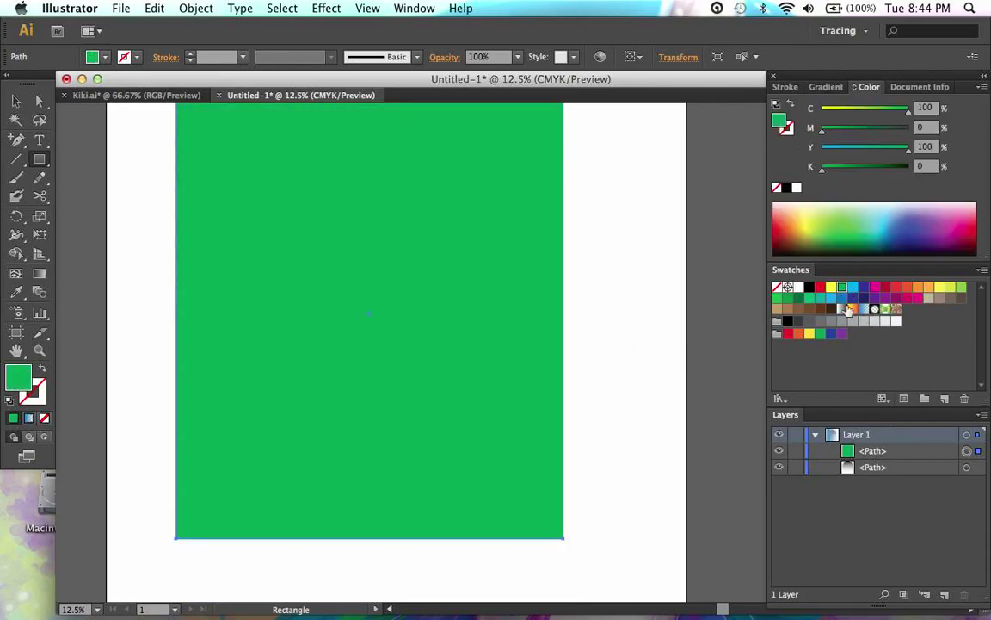
left_click(900, 489)
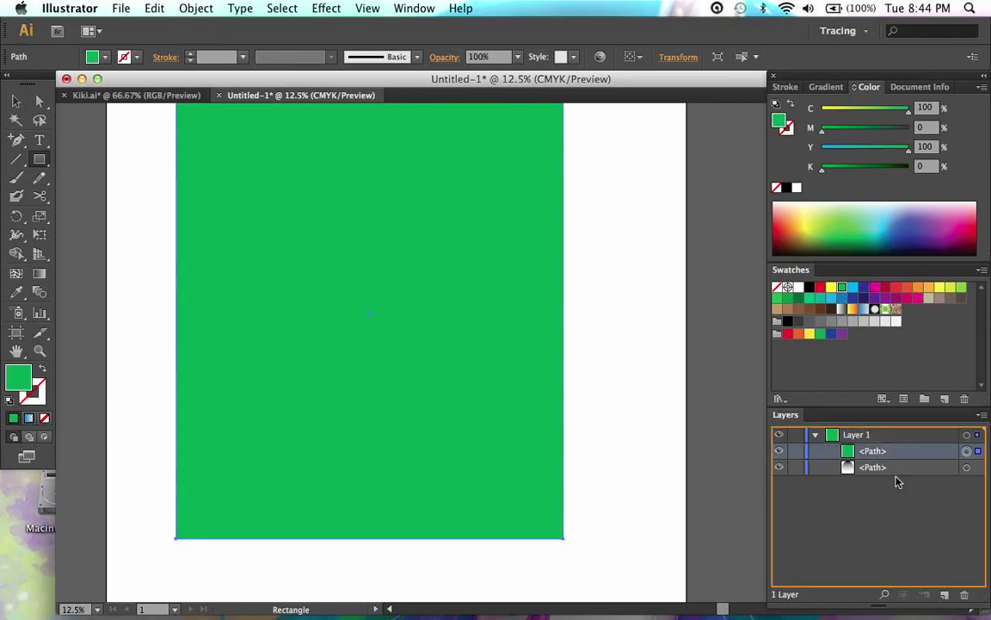
left_click_drag(893, 470, 890, 451)
- Select the gradient ellipse with Direct Selection and bring up its Gradient settings
scroll(427, 360, "up", 3)
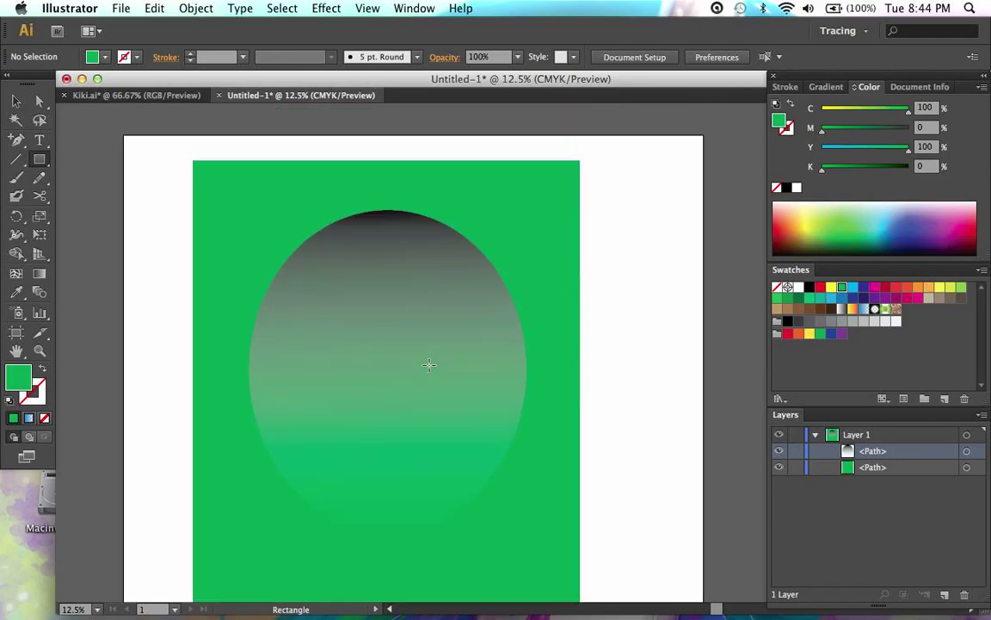
key("a")
left_click(389, 220)
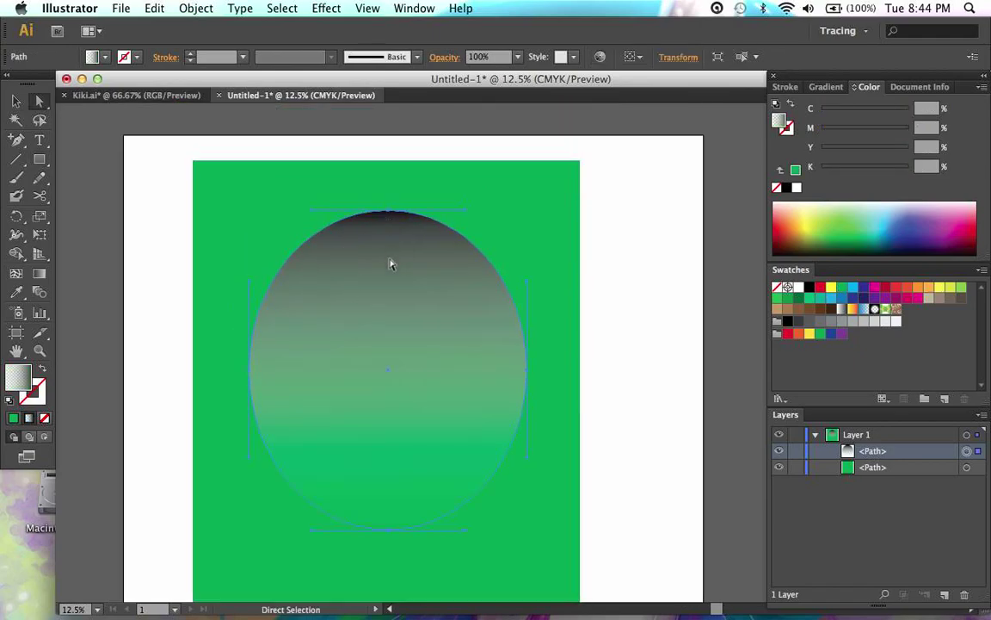
left_click(829, 87)
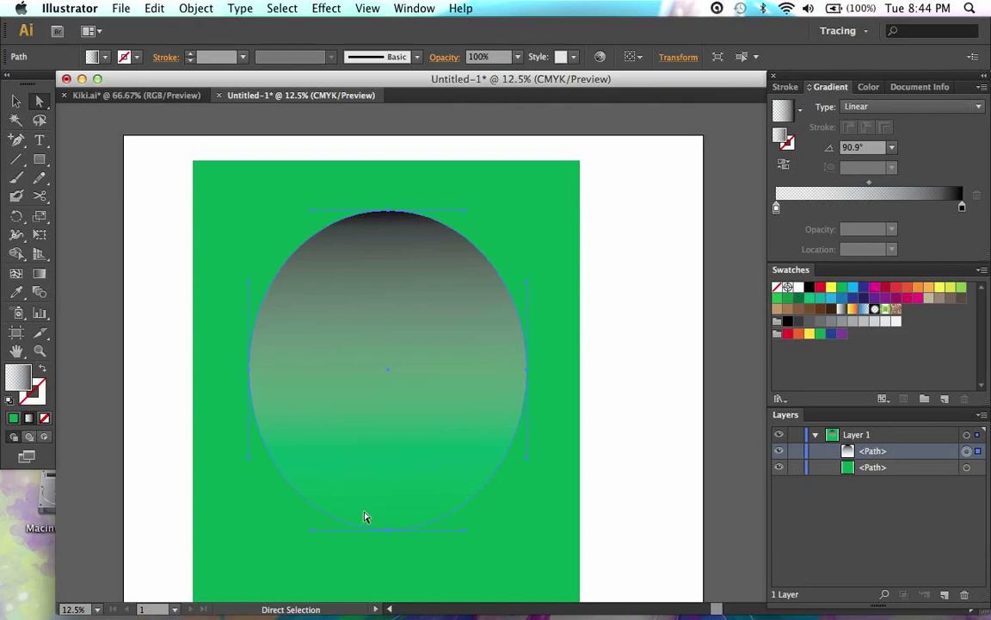
- Deselect the ellipse, zoom in to 66.67%, then zoom back out to show the whole artboard
scroll(365, 517, "down", 2)
left_click(609, 420)
scroll(609, 420, "down", 3)
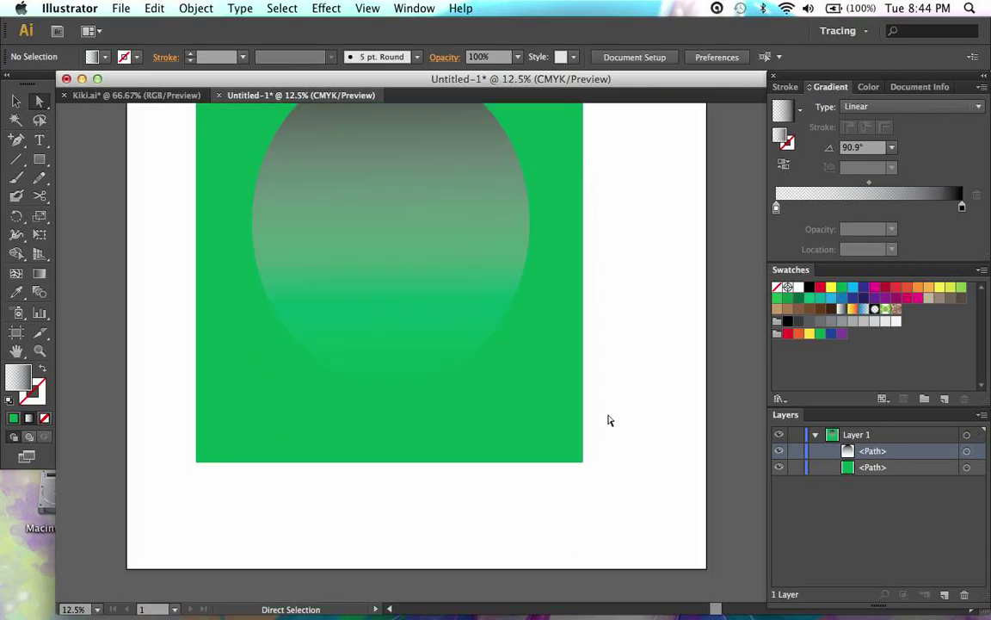
key("super+equal")
key("super+equal")
key("super+equal")
key("super+equal")
key("super+equal")
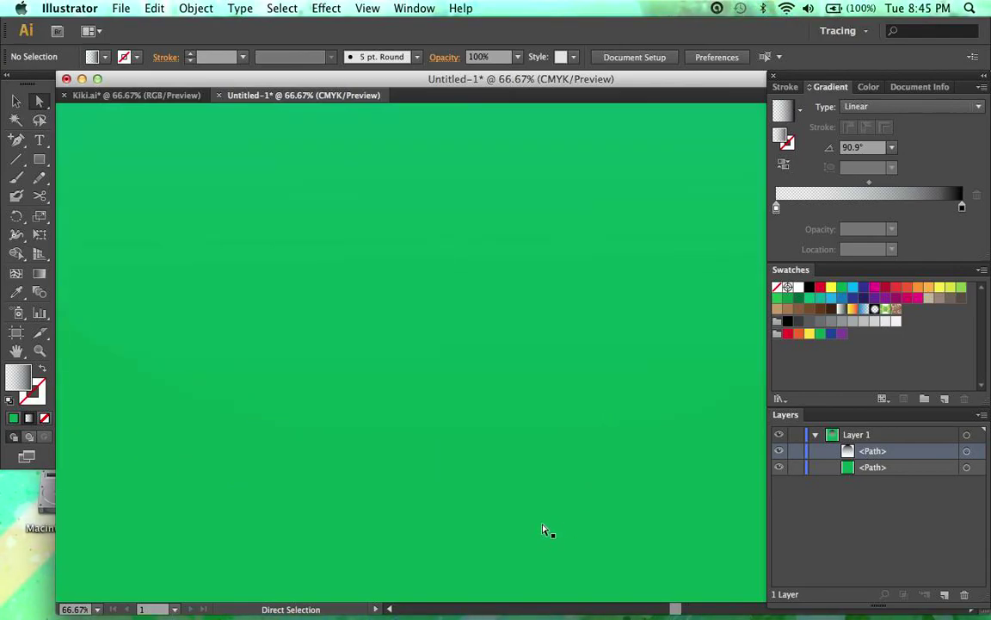
key("super+minus")
key("super+minus")
key("super+minus")
key("super+minus")
key("super+minus")
key("super+minus")
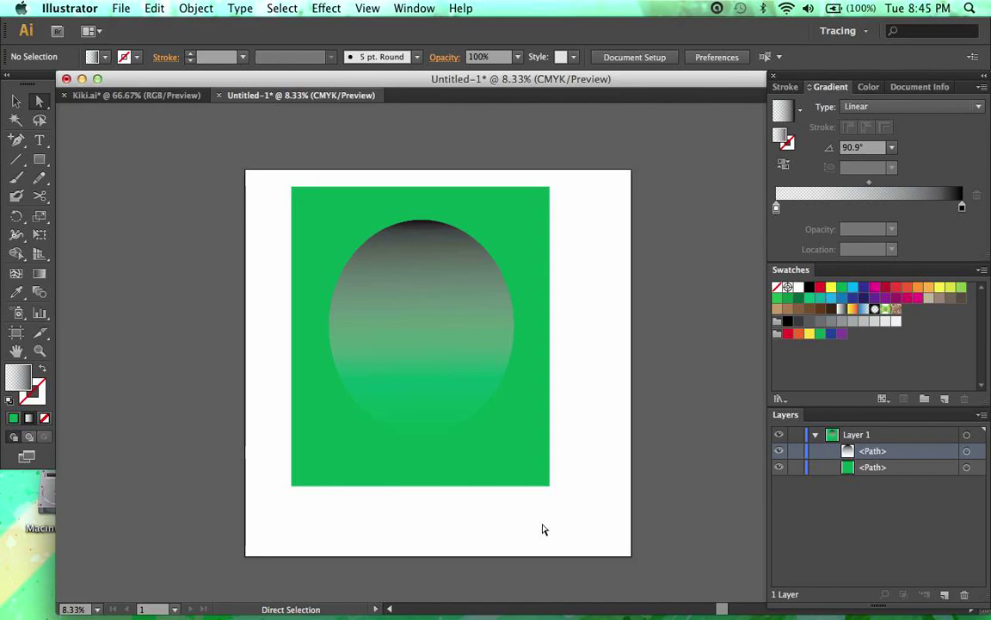
left_click(219, 95)
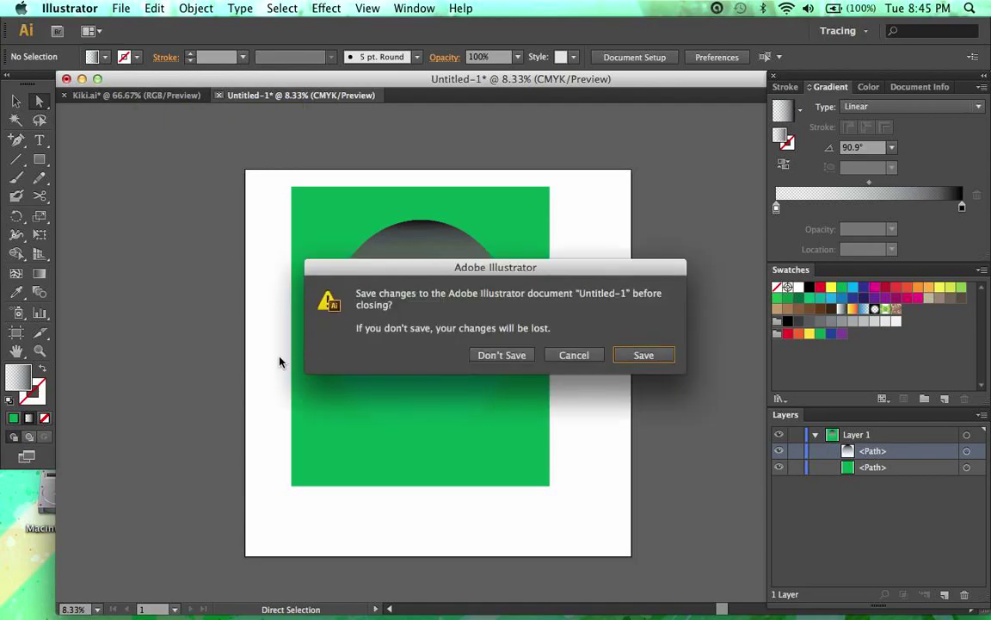
left_click(583, 356)
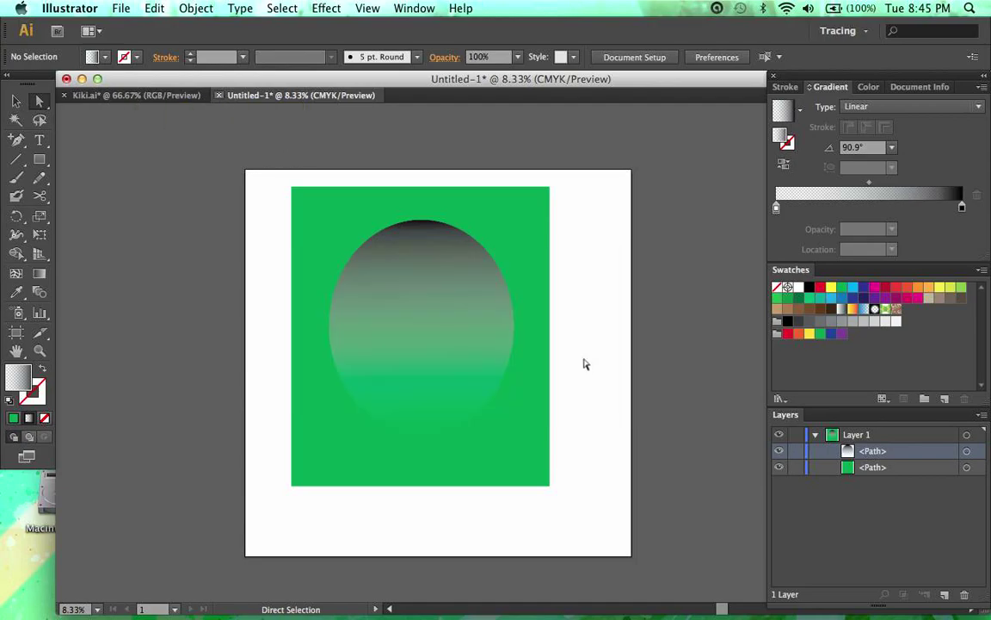